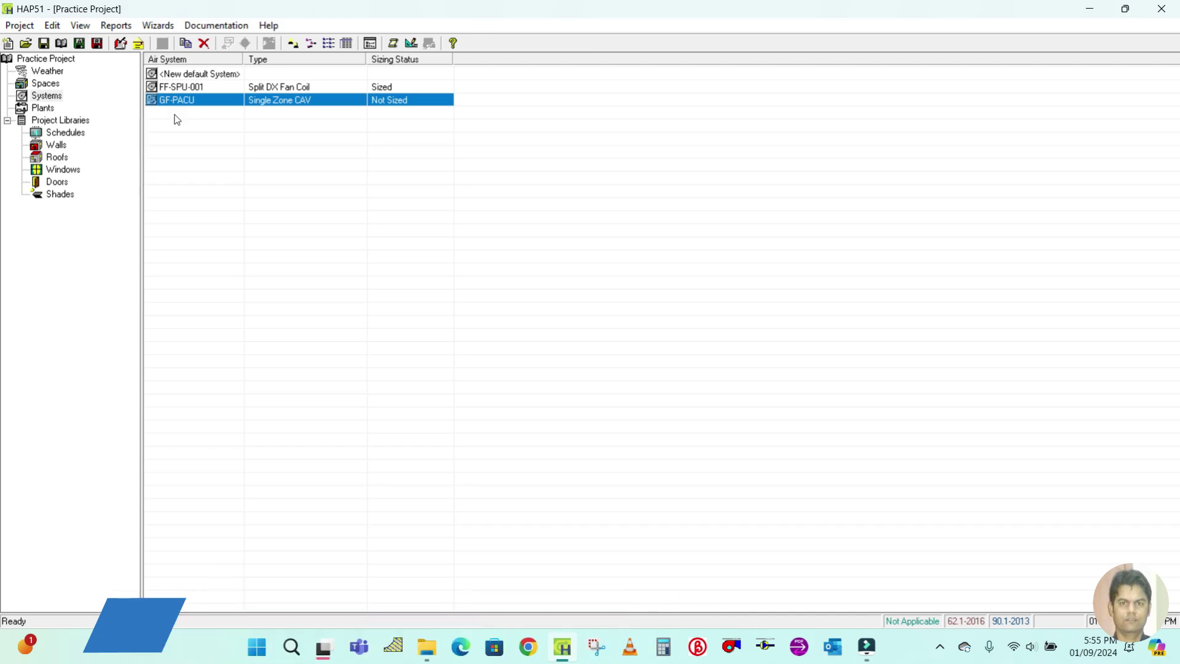
click(189, 88)
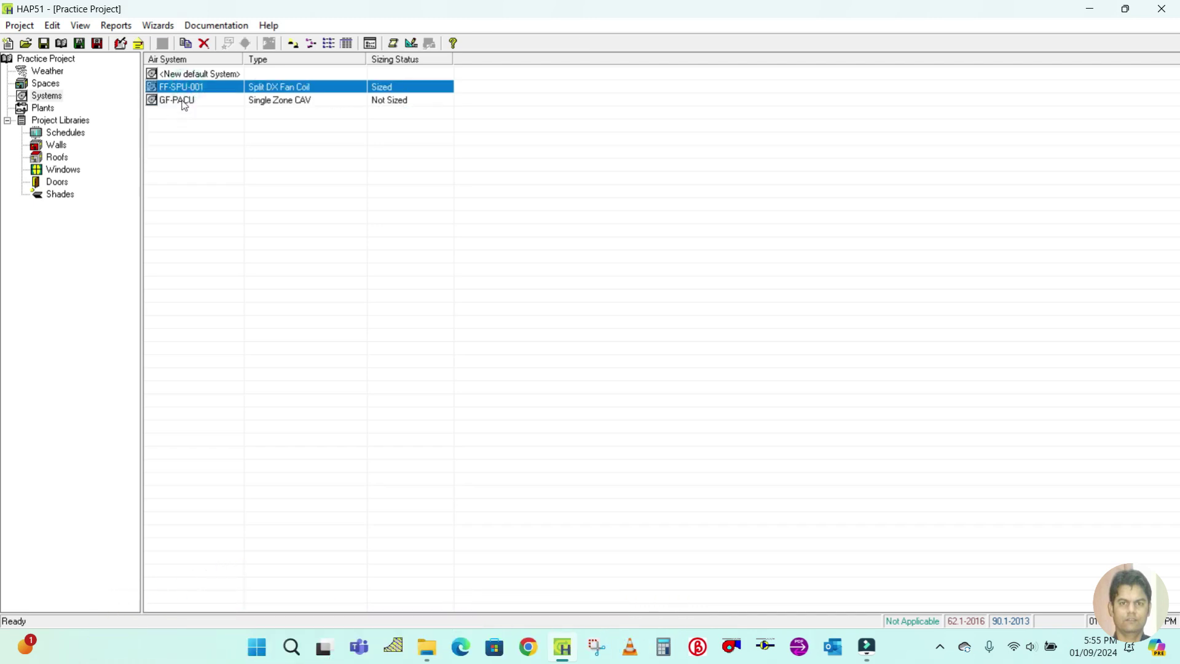
click(185, 100)
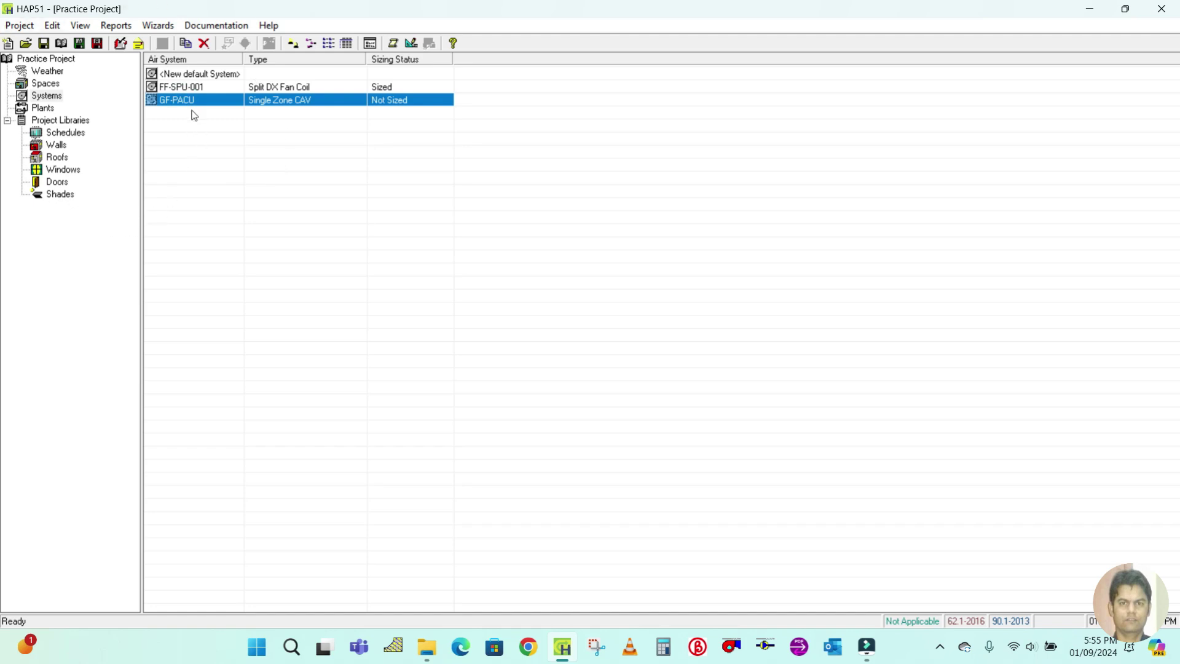
click(190, 87)
click(183, 102)
click(180, 87)
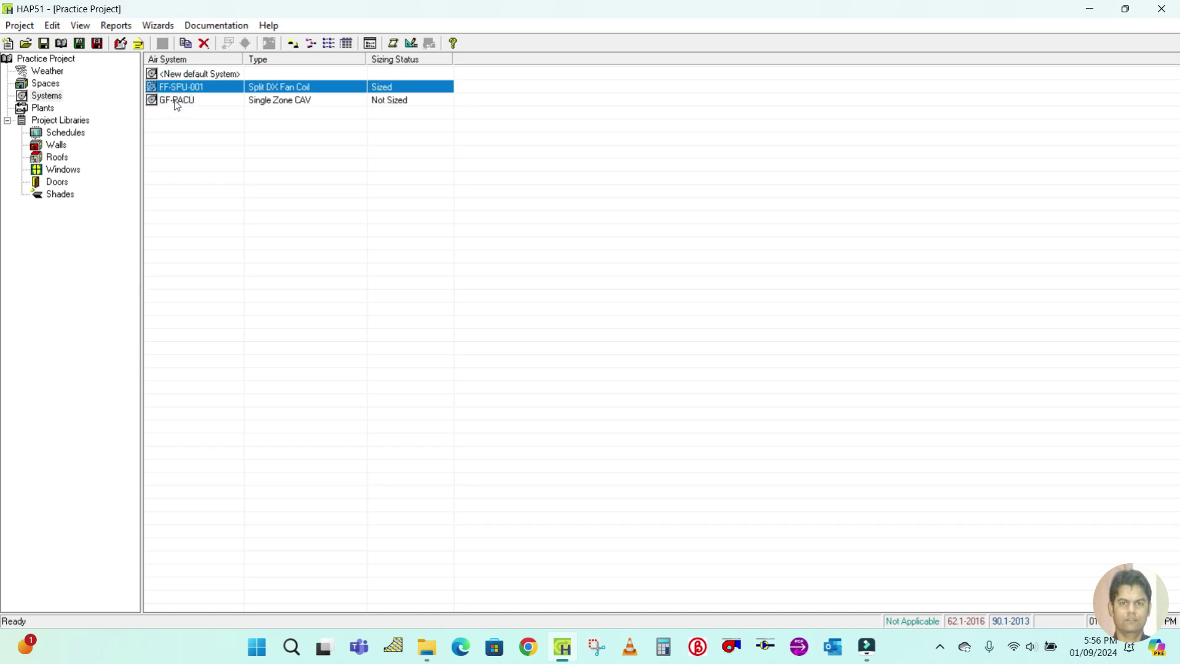
click(178, 102)
click(180, 88)
click(179, 102)
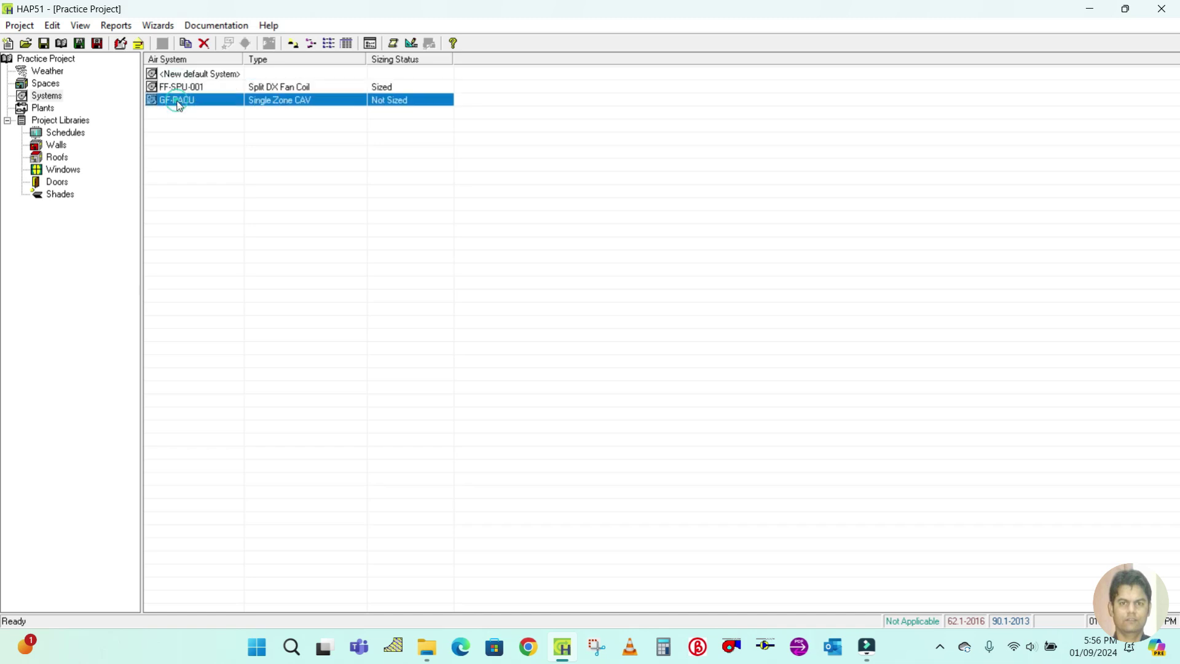
click(184, 88)
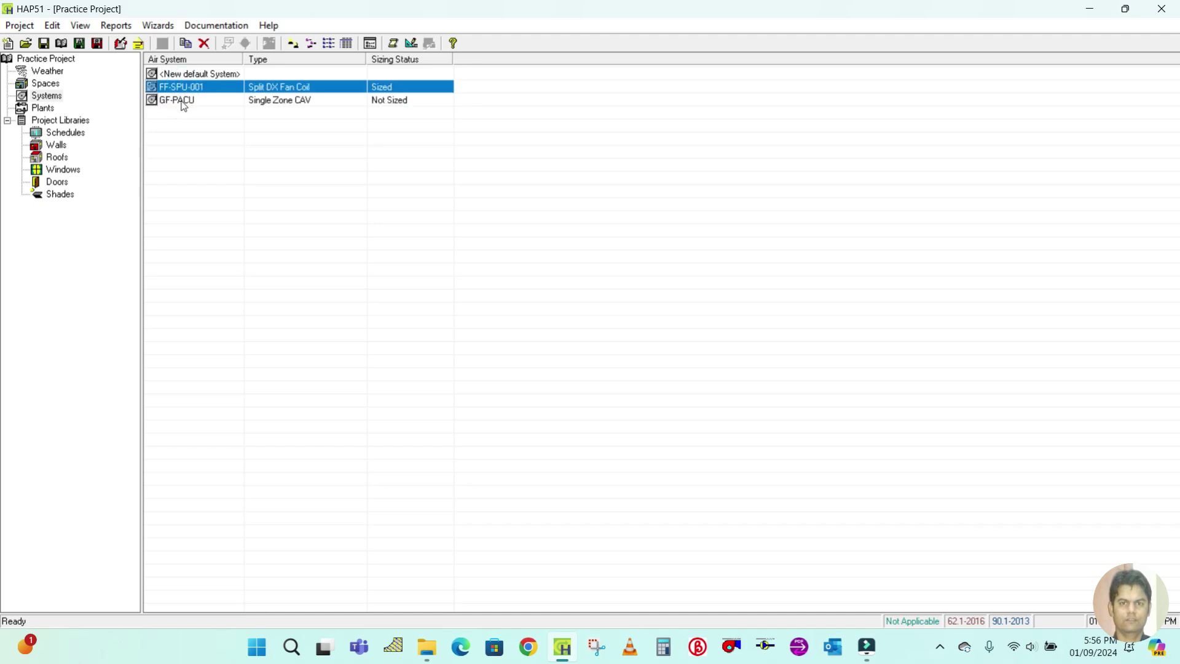
click(183, 104)
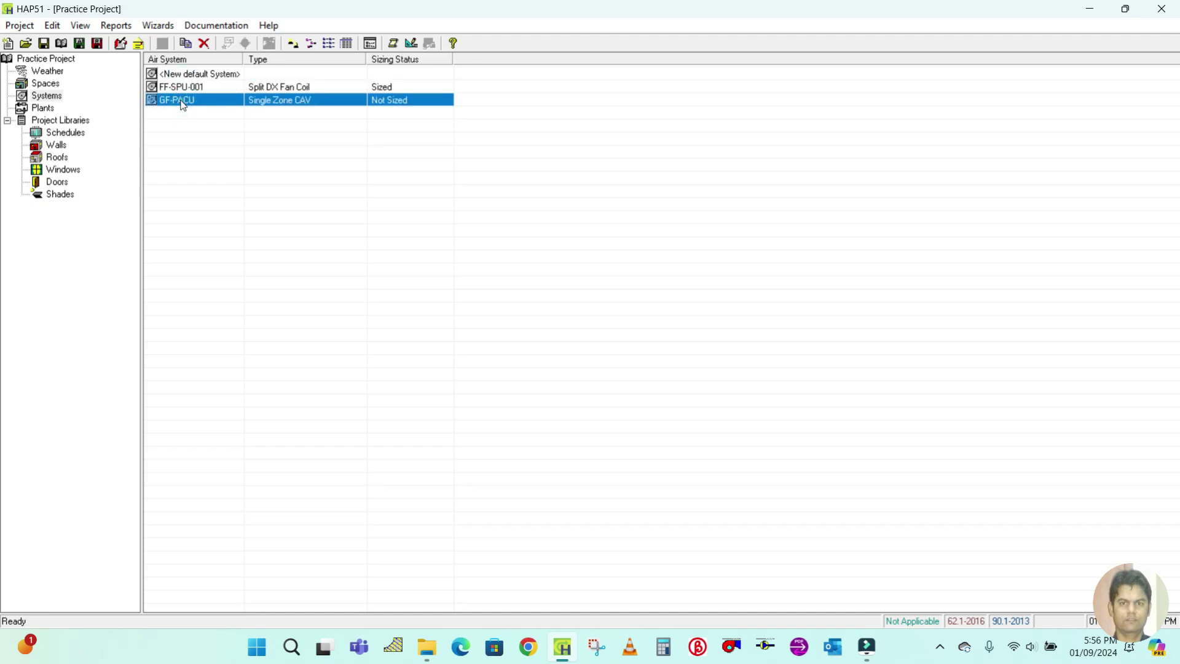
Check the project's list of spaces and return to the GF-PACU entry among the air systems.
click(39, 84)
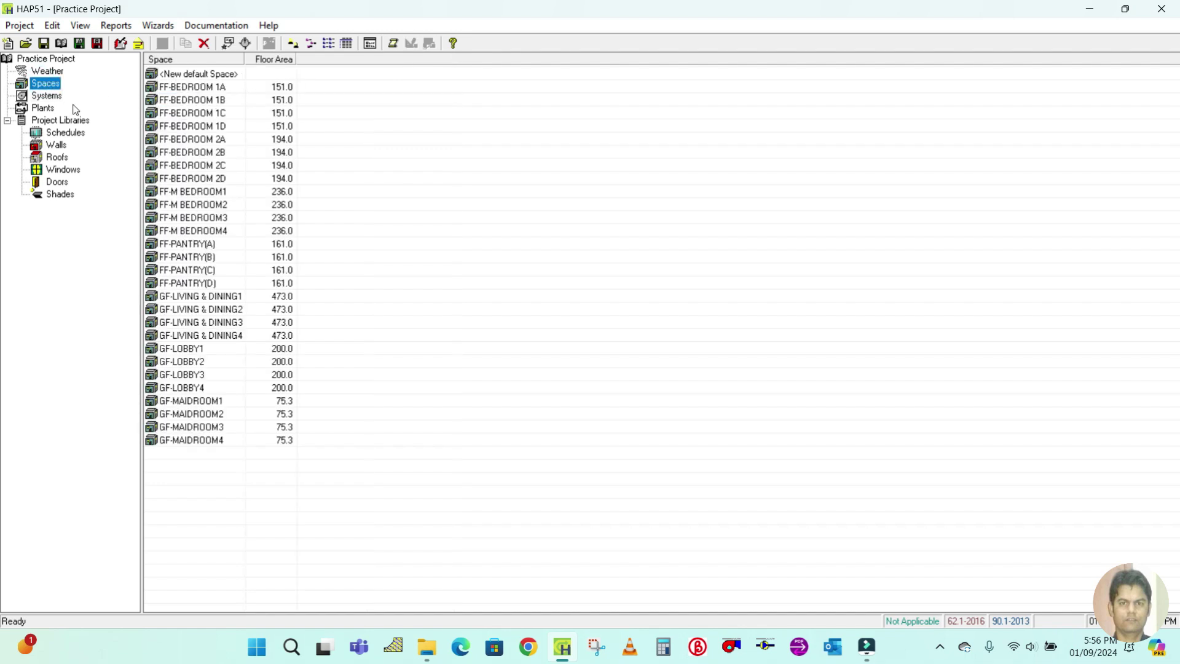
click(49, 97)
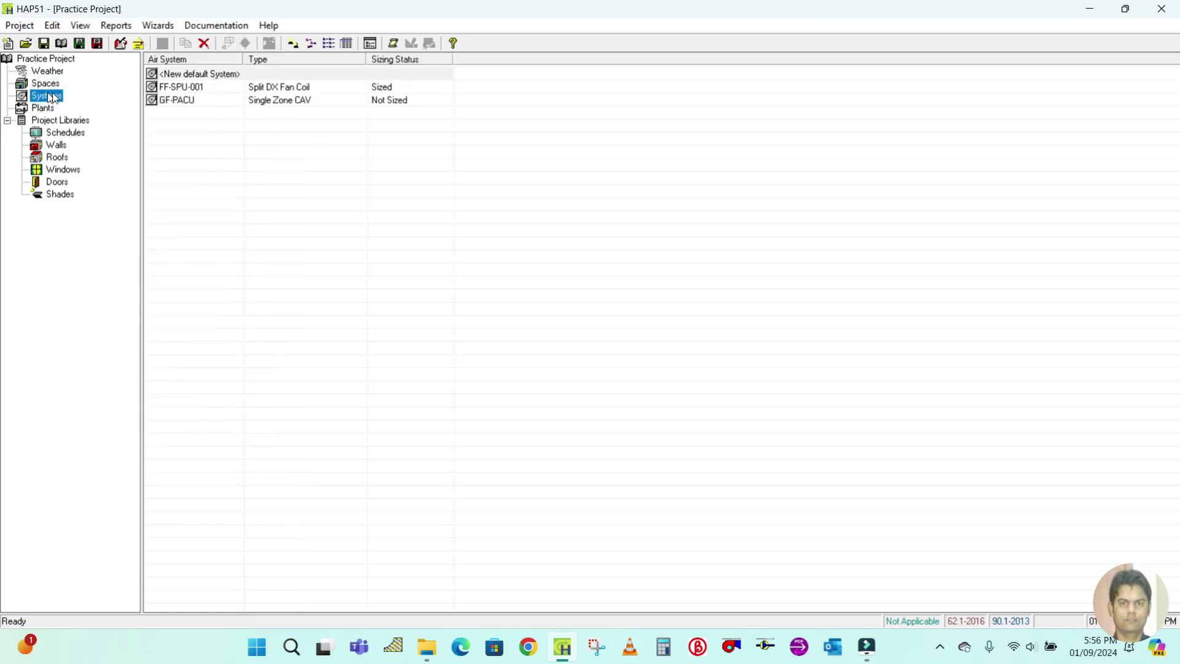
click(188, 100)
click(182, 77)
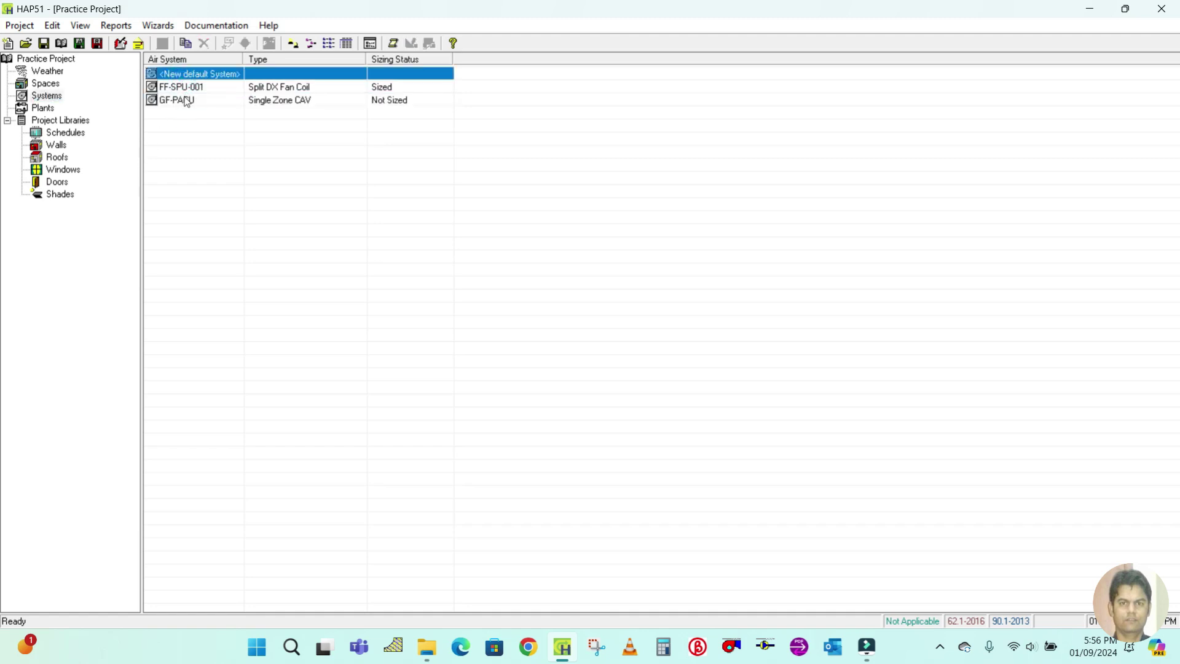
click(187, 100)
click(184, 87)
click(188, 100)
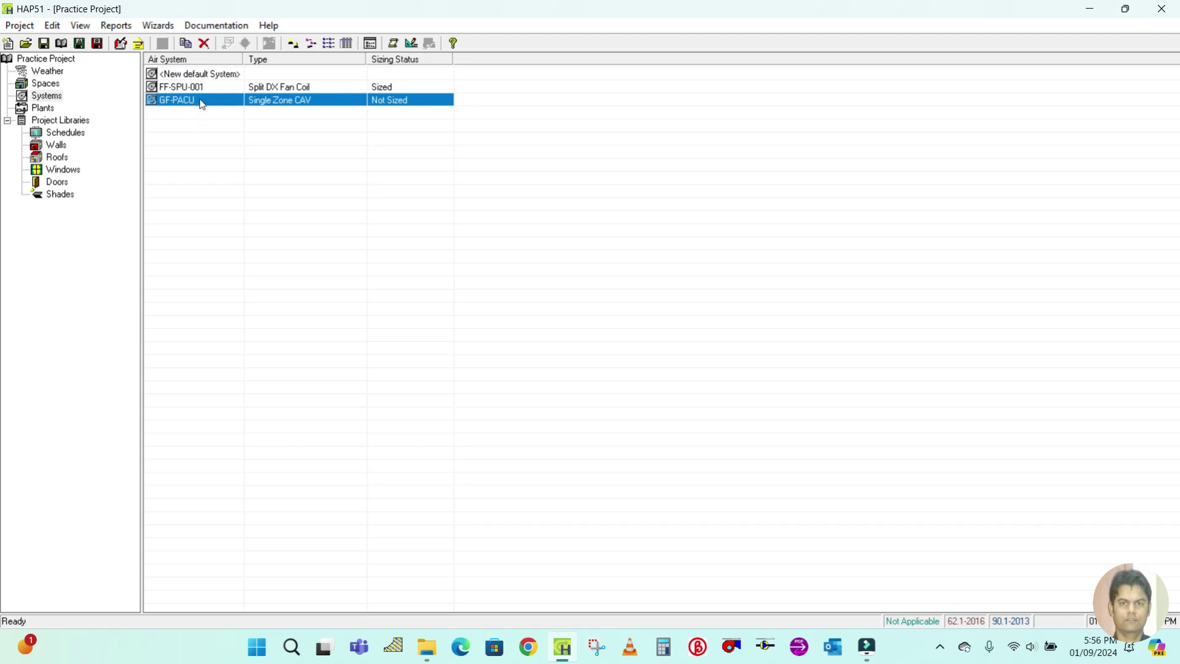
Duplicate the GF-PACU air system and name the copy GF-SPLIT AHU-001.
right_click(199, 99)
click(175, 103)
right_click(188, 99)
click(220, 110)
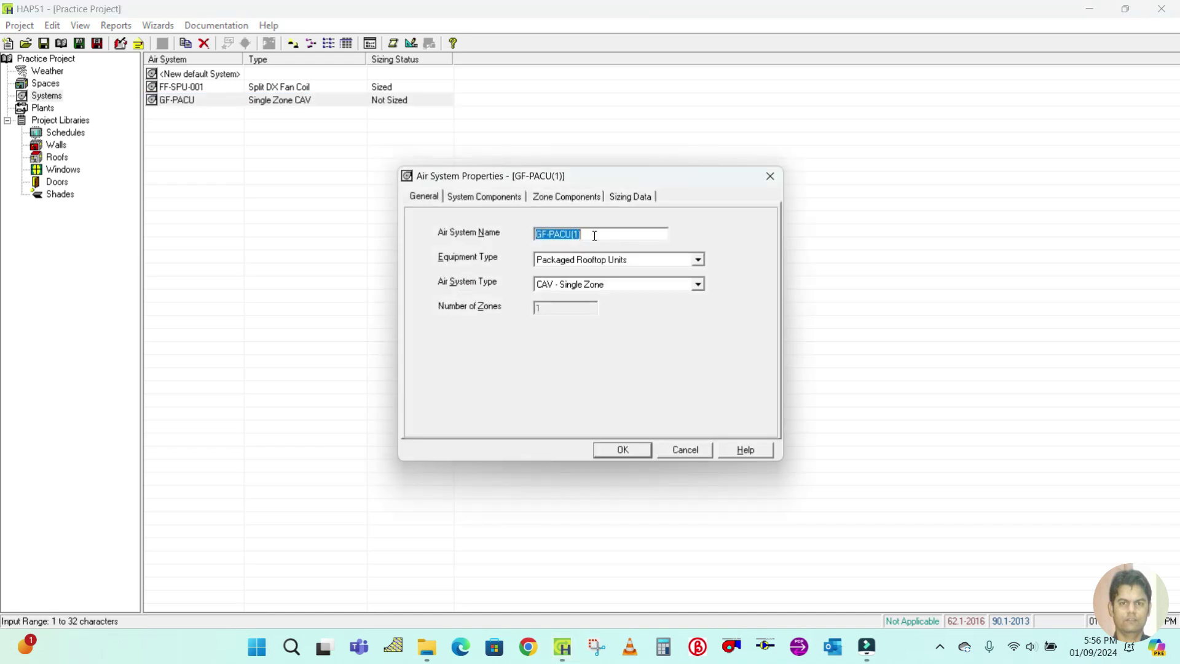
text(GF-SPLIT AHU)
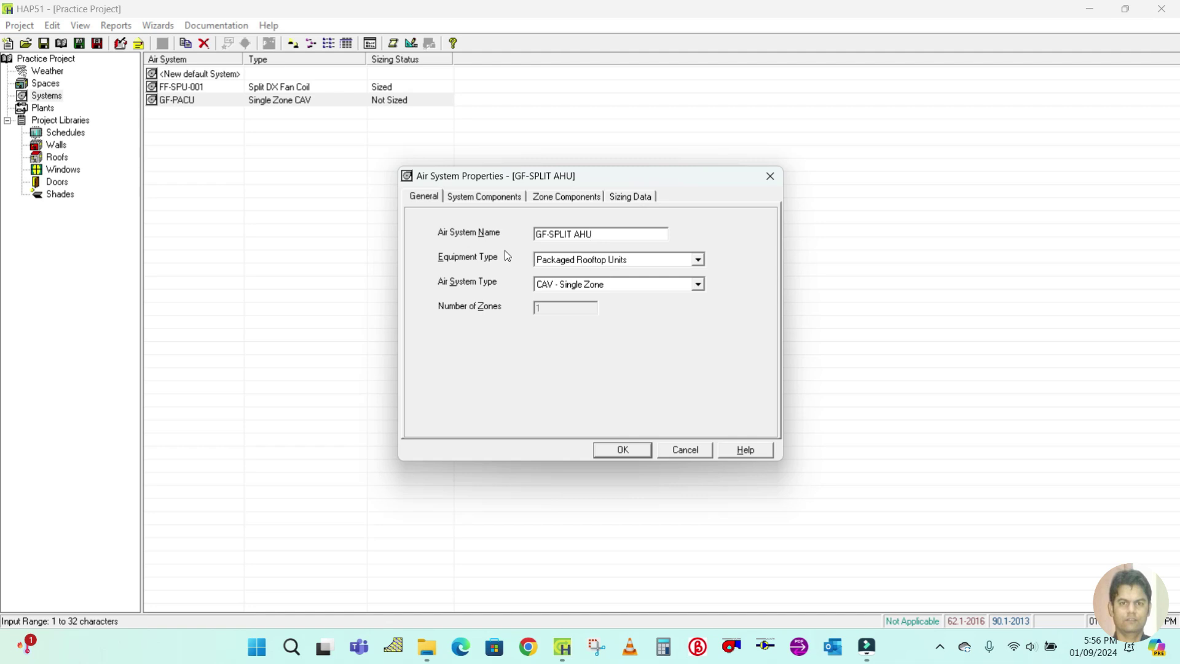
text(-001)
Set the equipment type to Split Air Handling Units with CAV - Single Zone as the air system type.
click(570, 261)
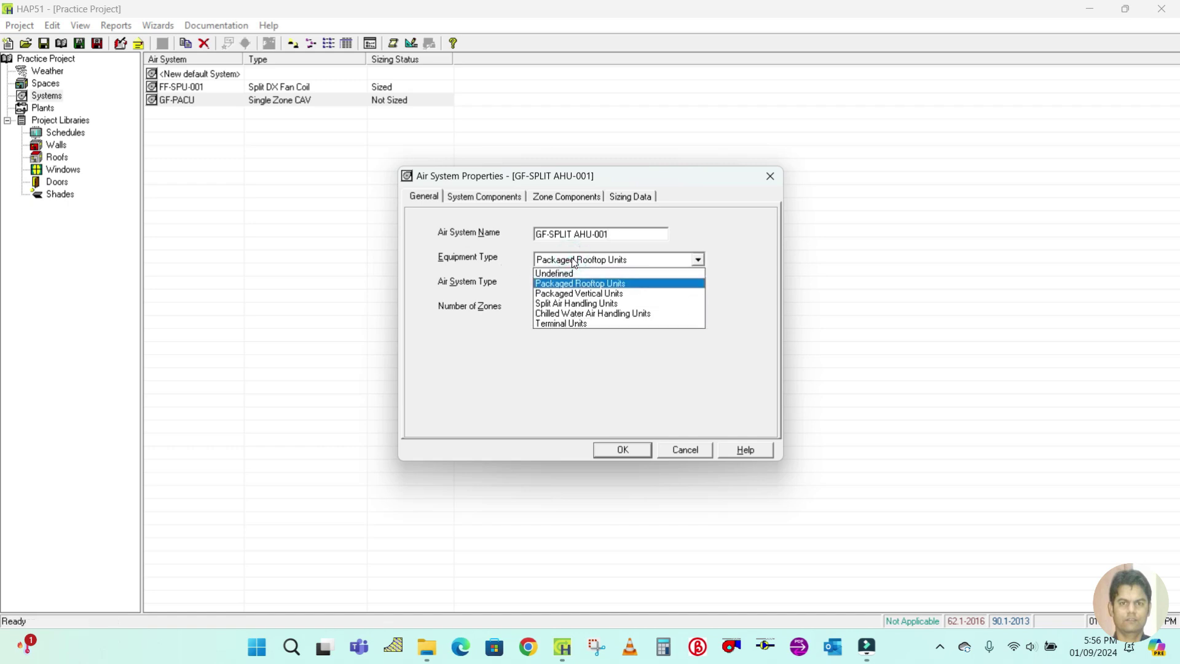
click(595, 304)
click(644, 285)
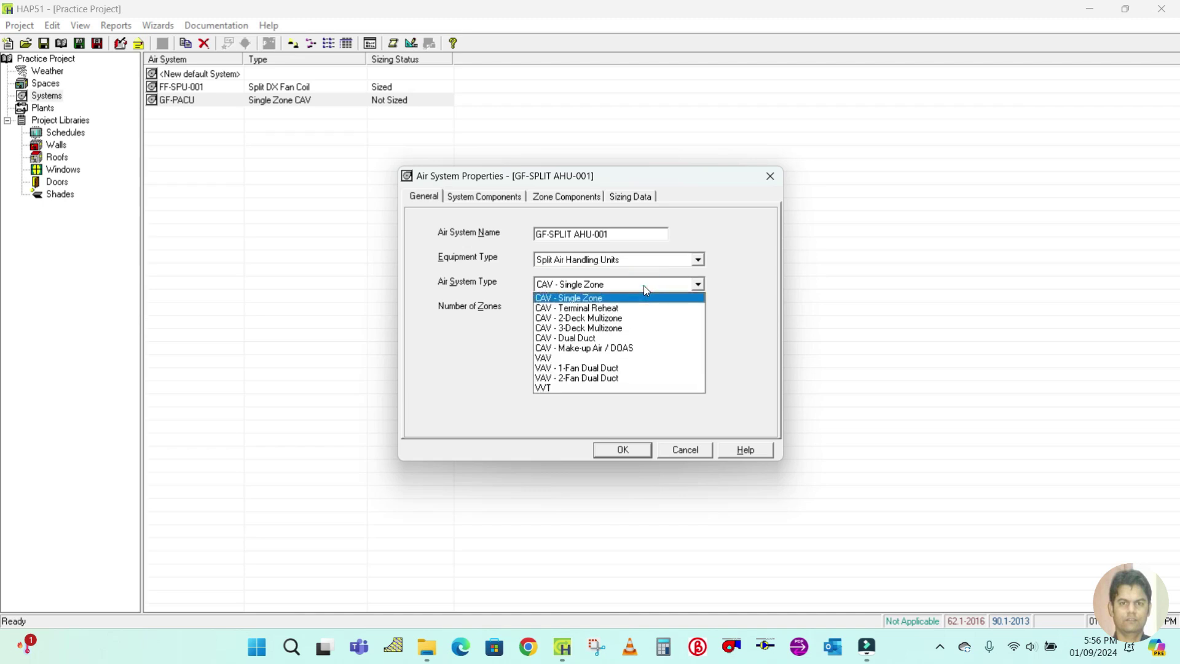
click(587, 300)
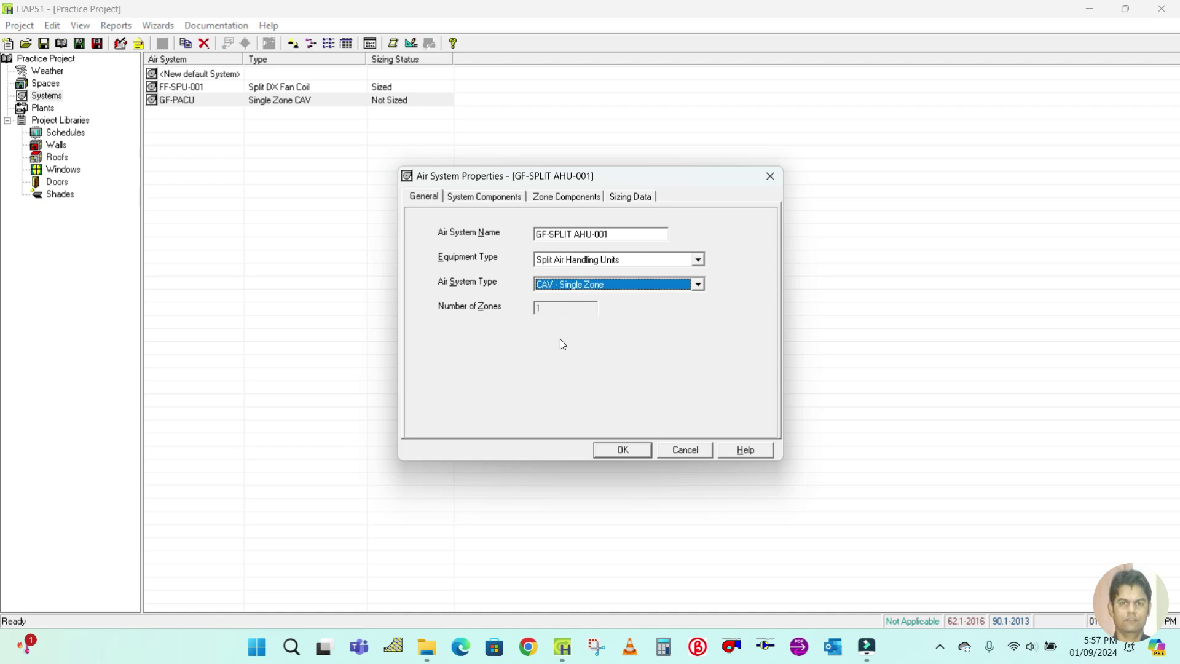
Examine the air system types available for split air handling units, keeping CAV - Single Zone.
click(580, 285)
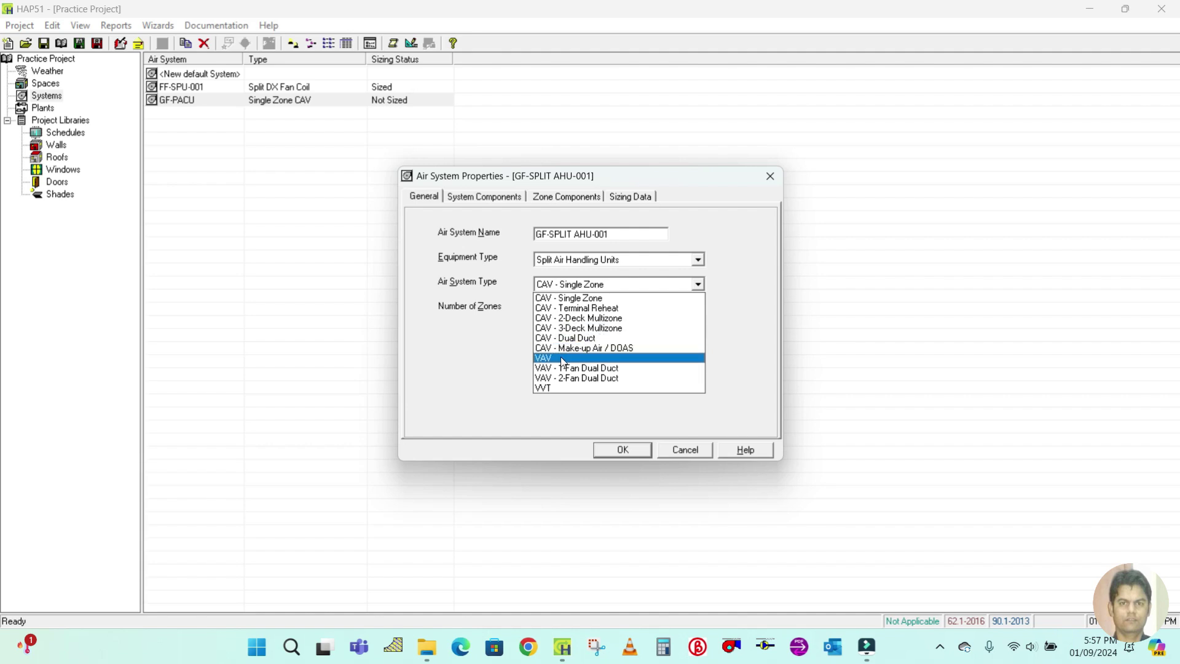
click(563, 298)
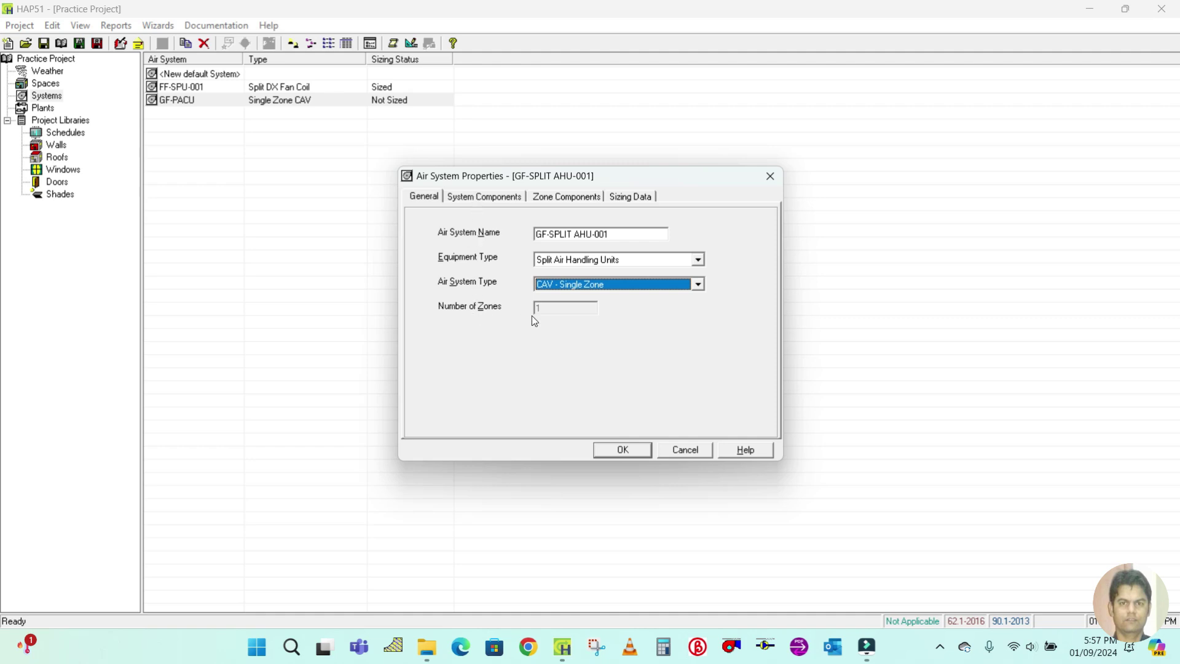
click(565, 283)
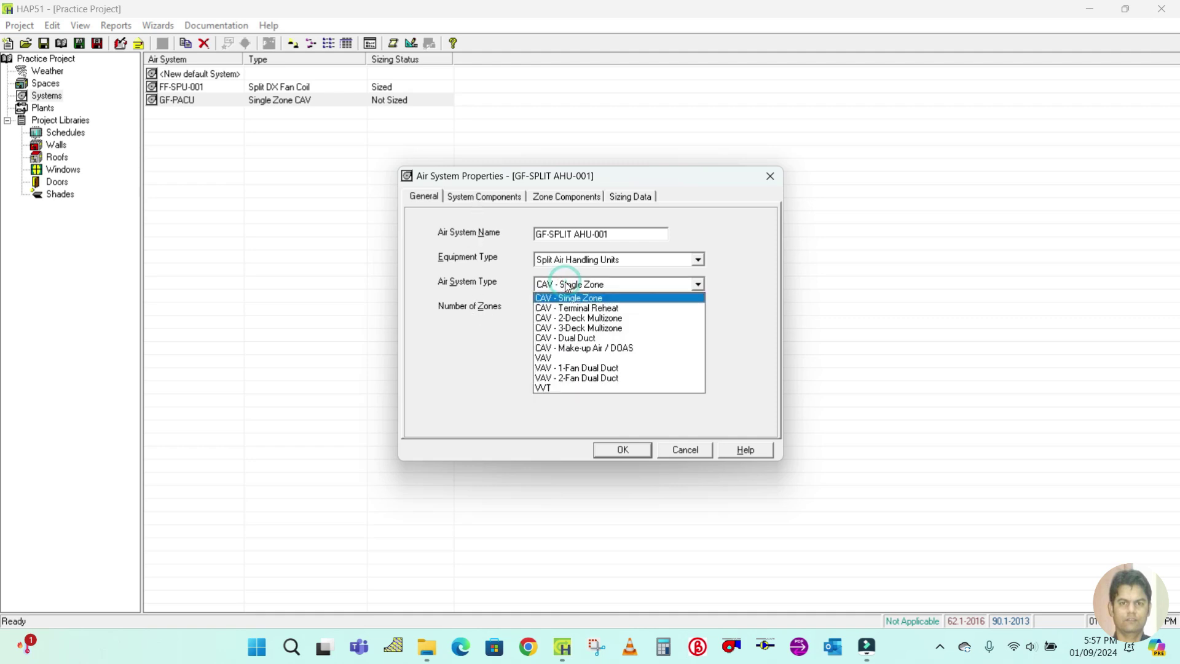
click(470, 330)
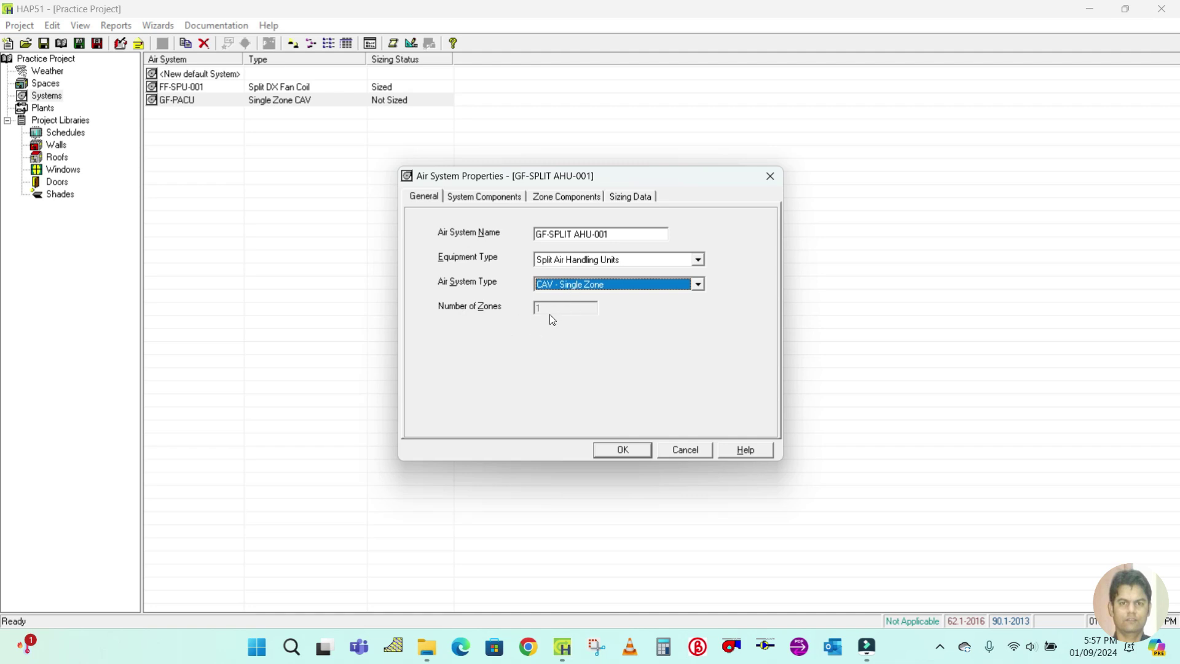
click(573, 285)
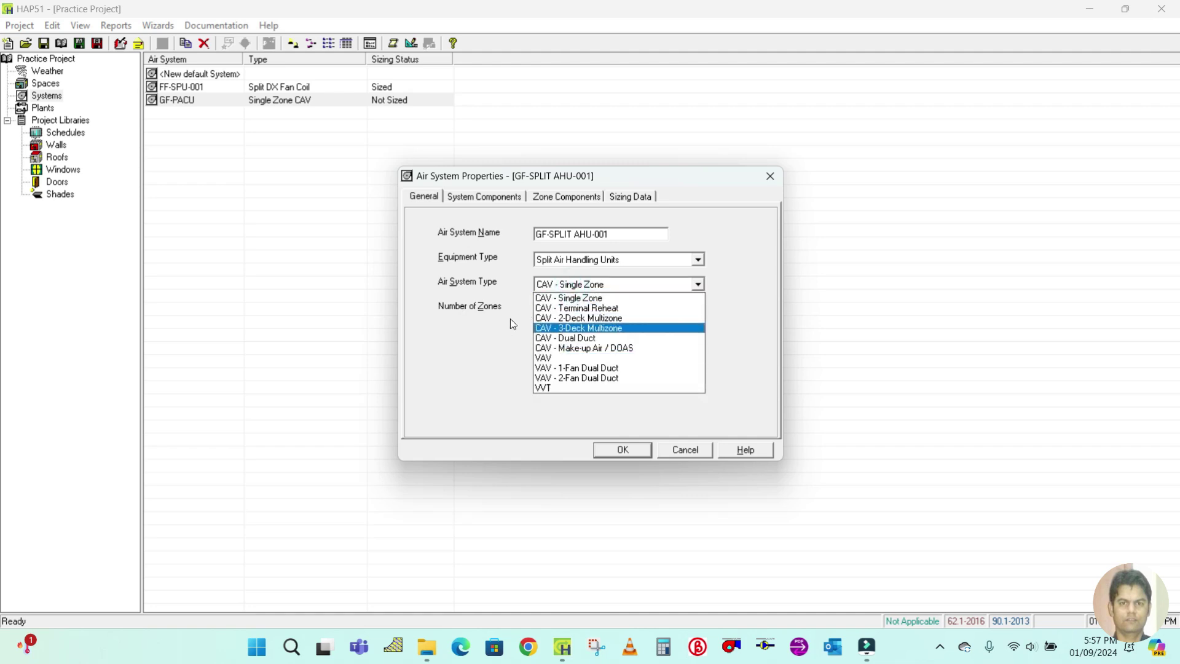
click(510, 318)
click(574, 289)
click(484, 358)
Try VAV as the air system type to check the number of zones, and restore CAV - Single Zone.
click(562, 283)
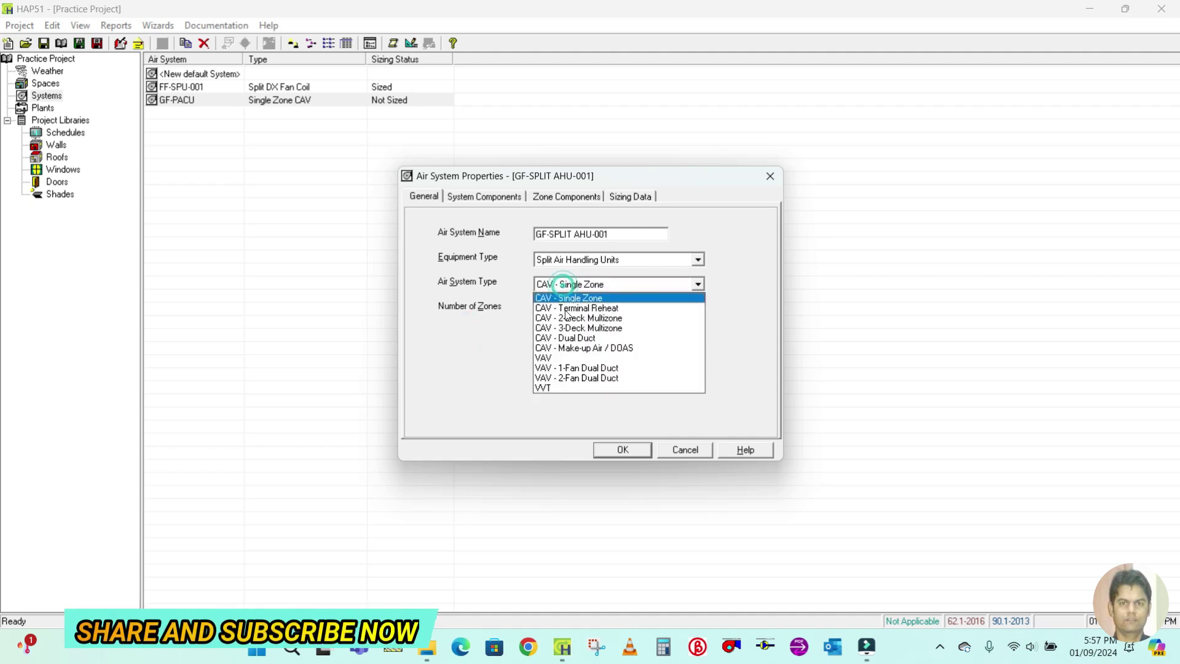
click(559, 357)
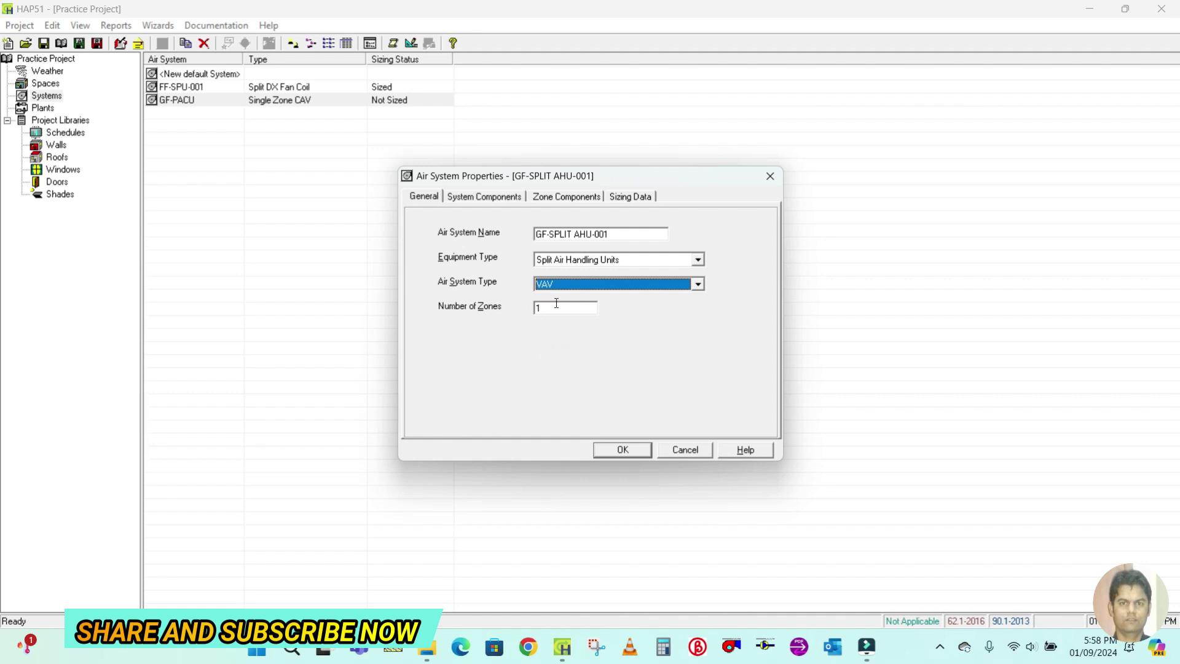
key(Tab)
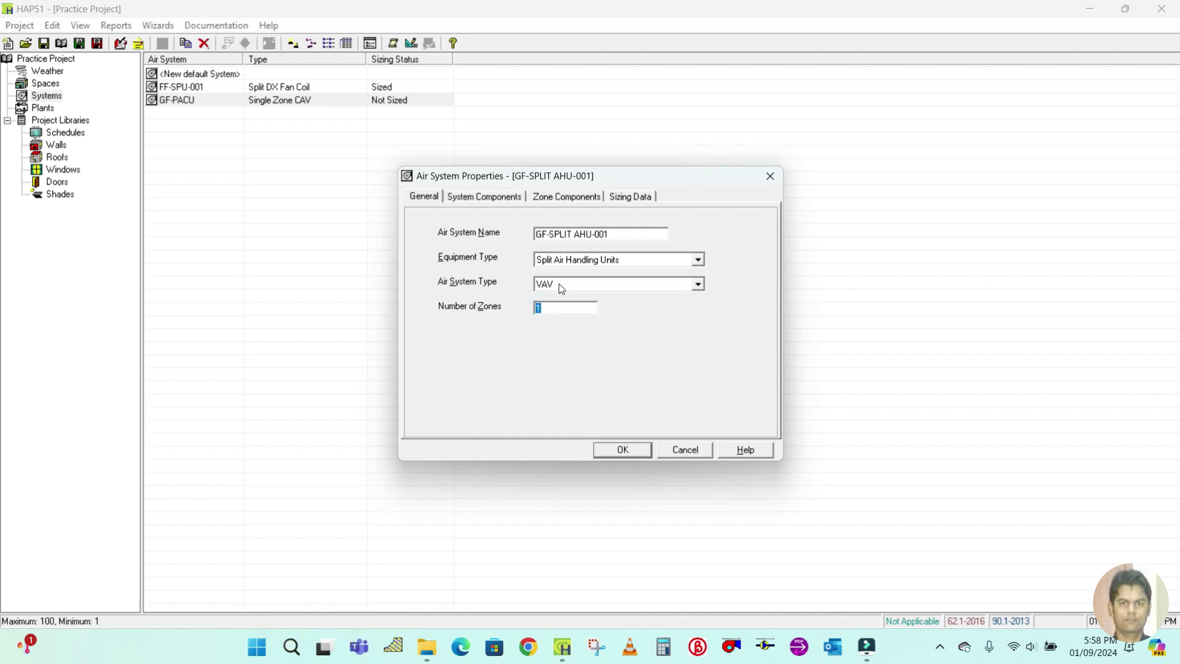
click(561, 283)
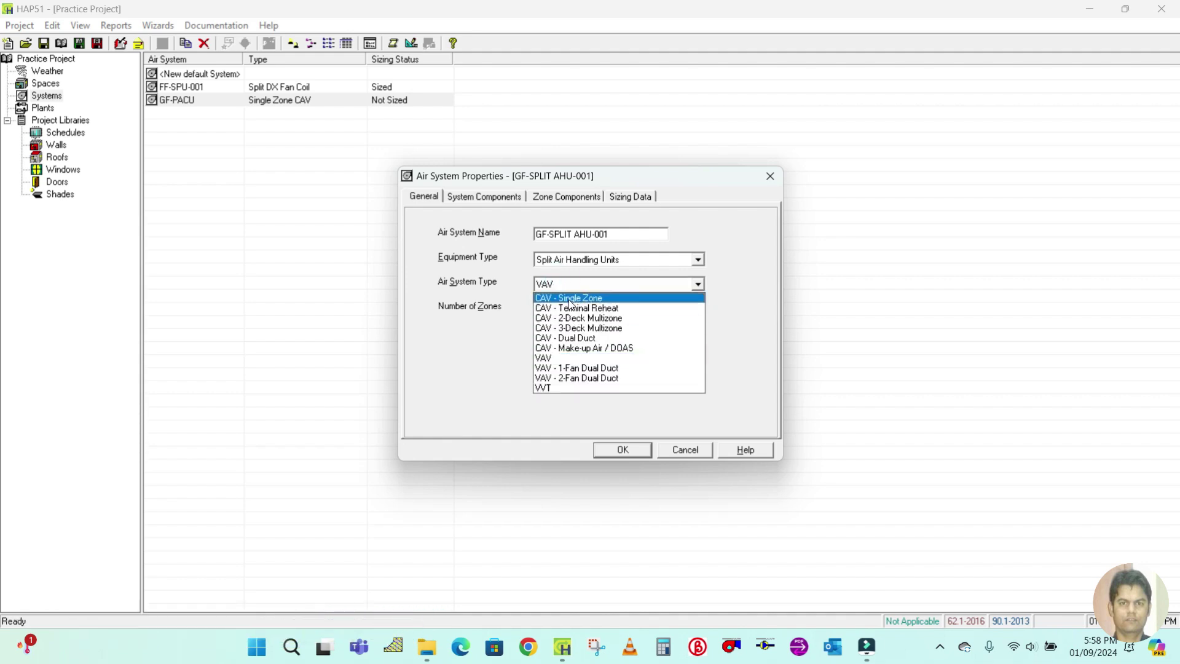
click(571, 300)
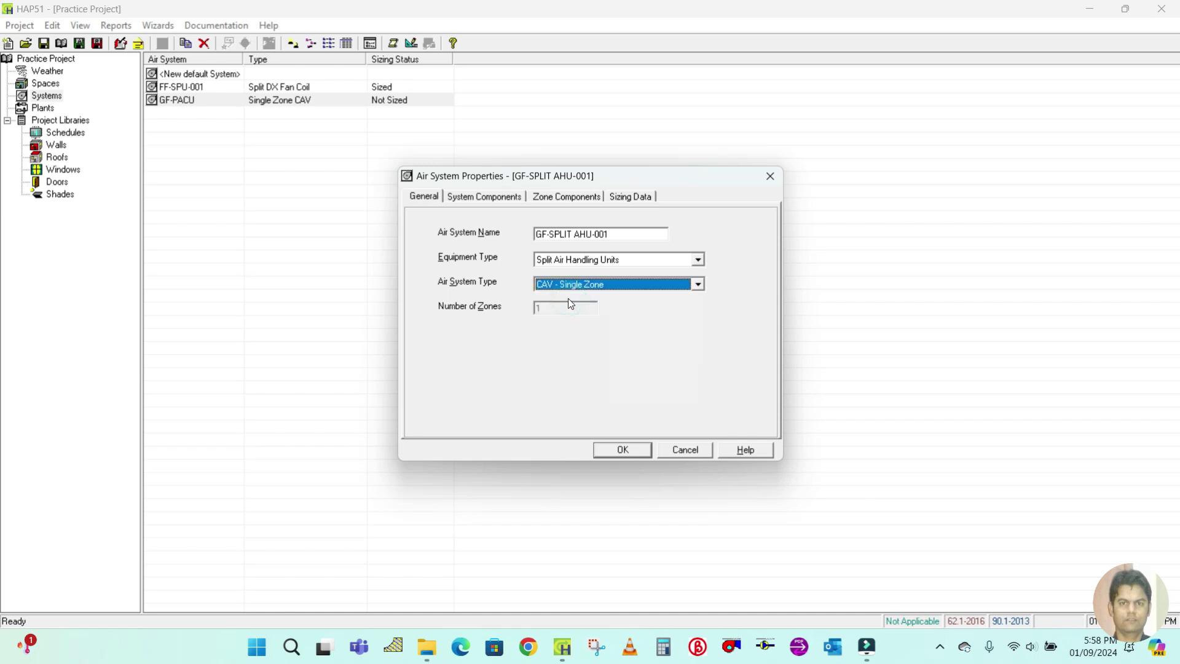
Review the ventilation air, humidification and dehumidification settings of the new air system.
click(475, 195)
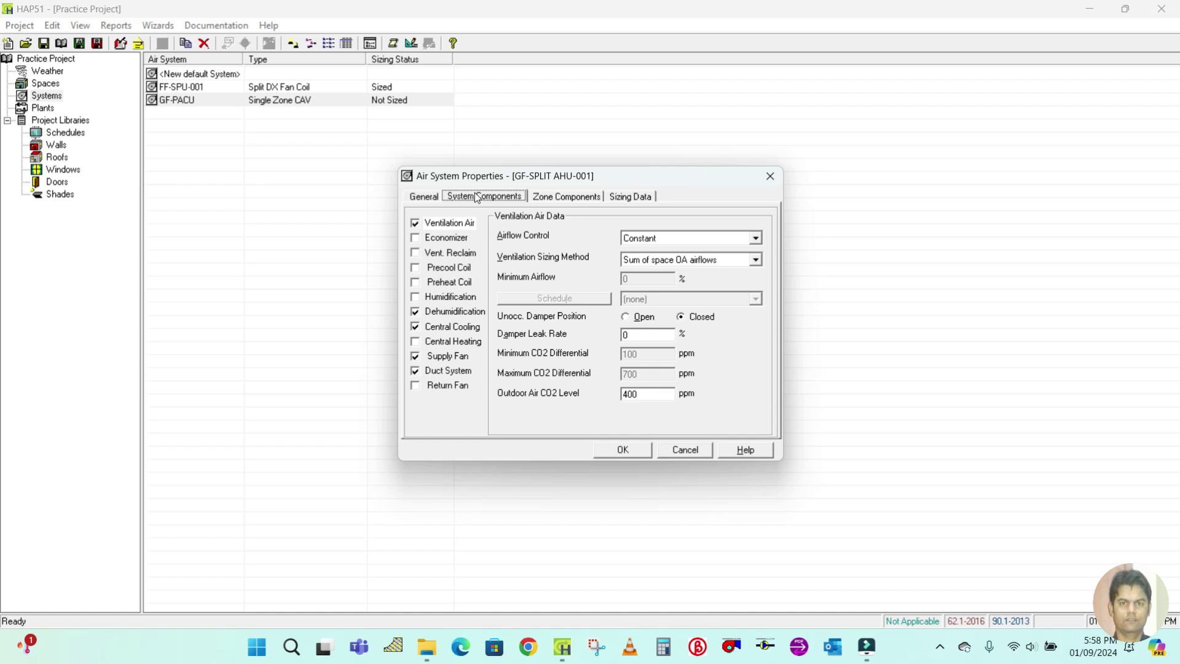
click(437, 225)
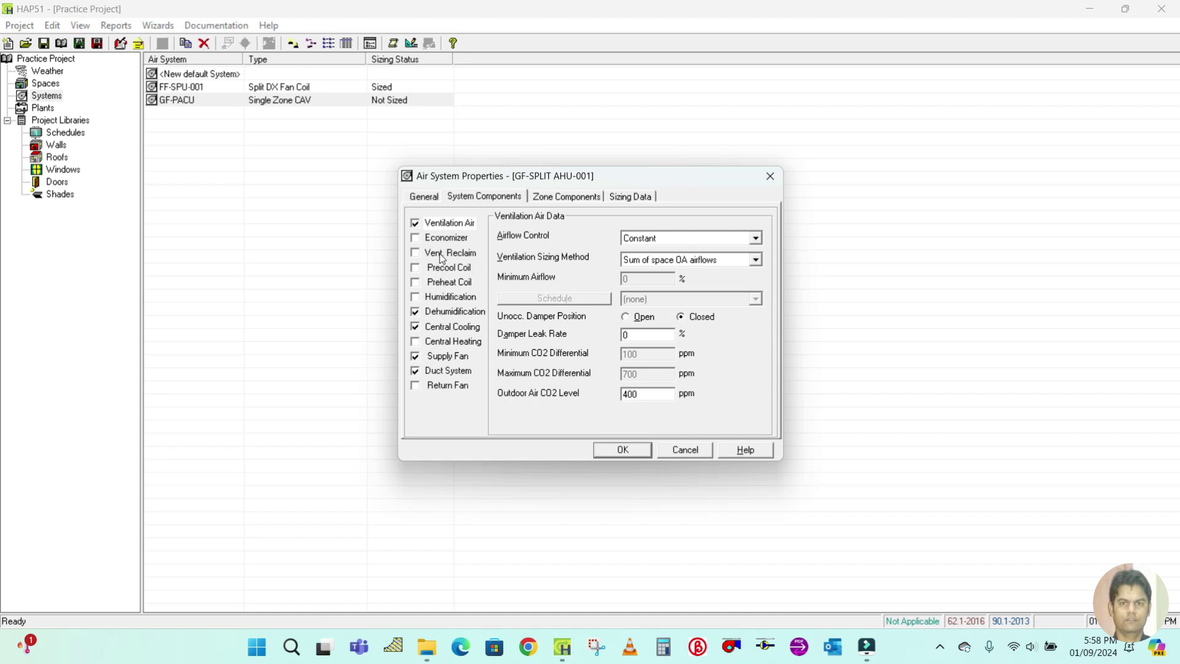
click(438, 311)
click(432, 299)
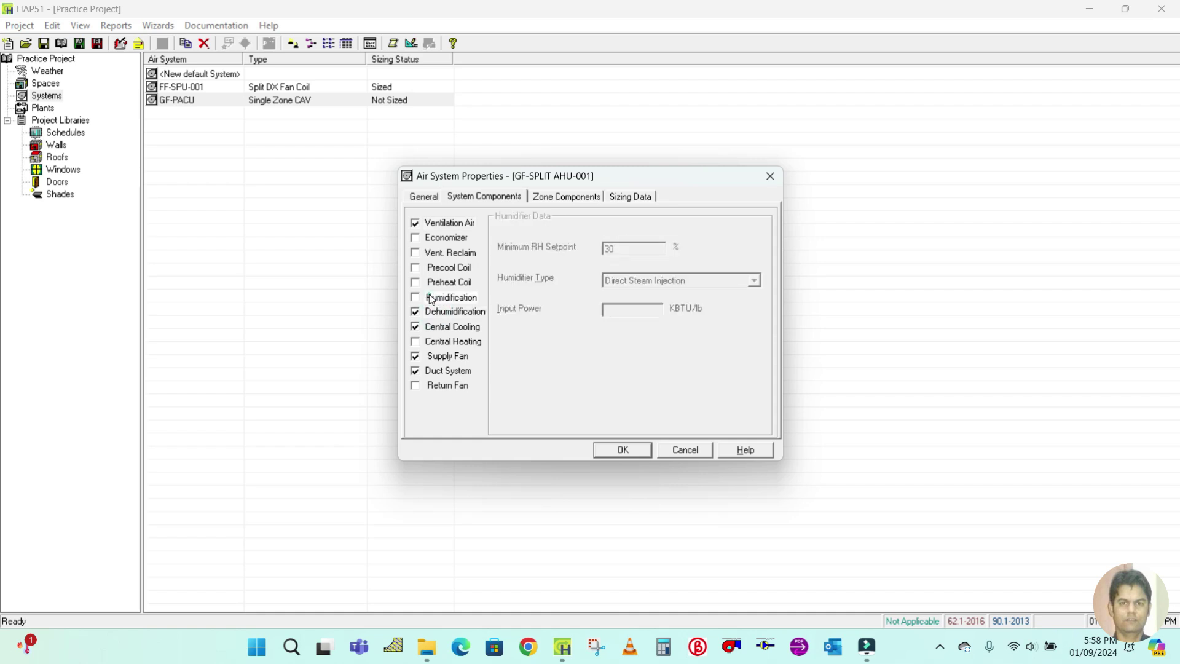
click(440, 311)
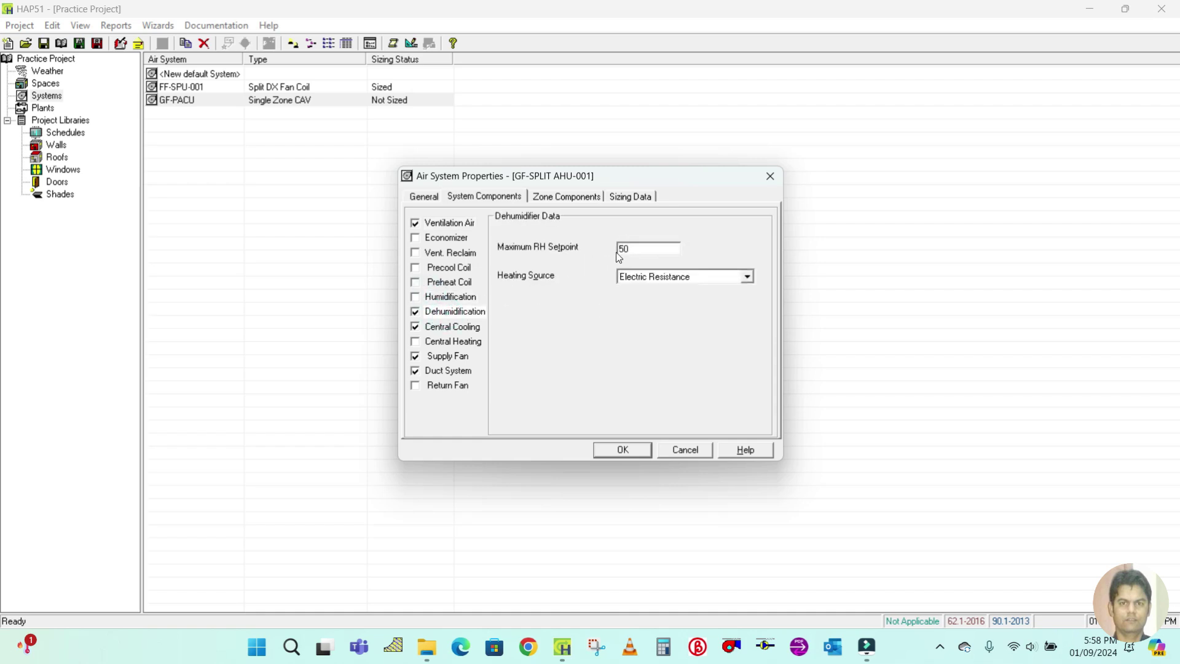
click(641, 246)
Review the central cooling and central heating data, enabling central heating briefly and disabling it again.
click(453, 327)
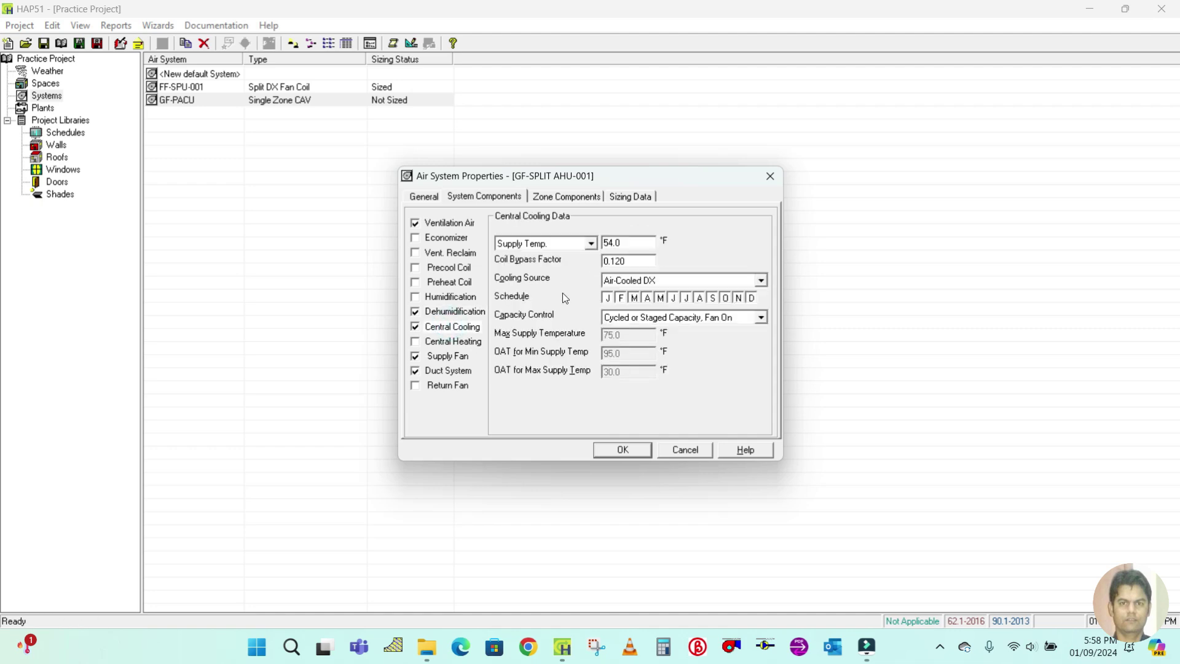
click(441, 347)
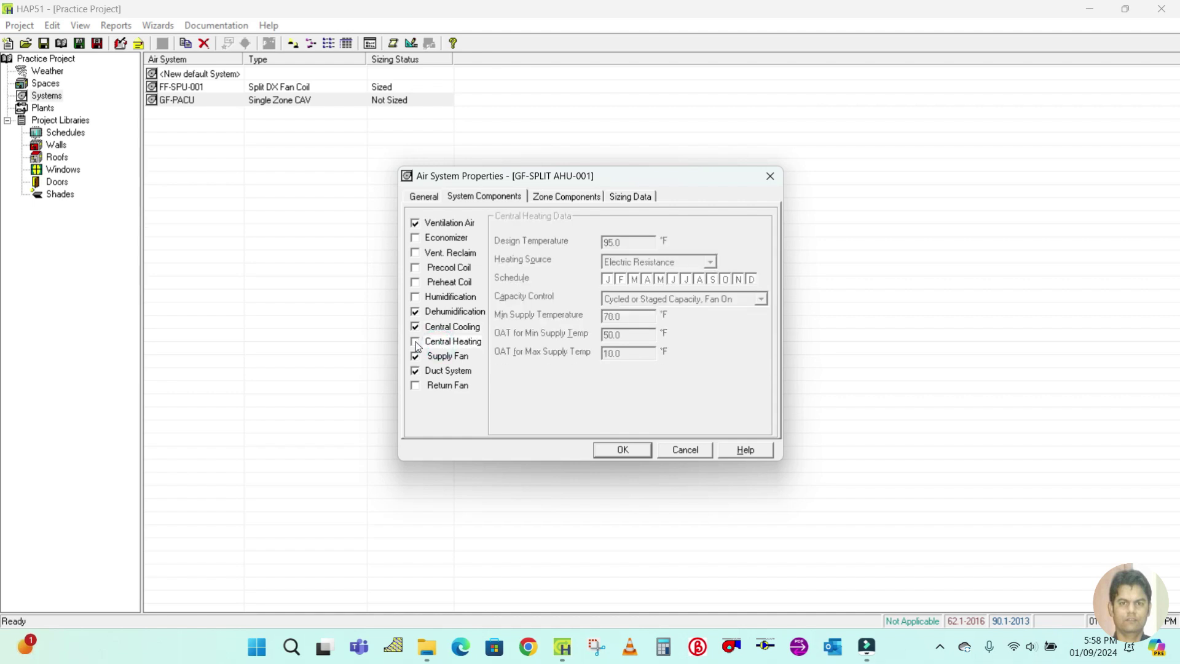
click(416, 343)
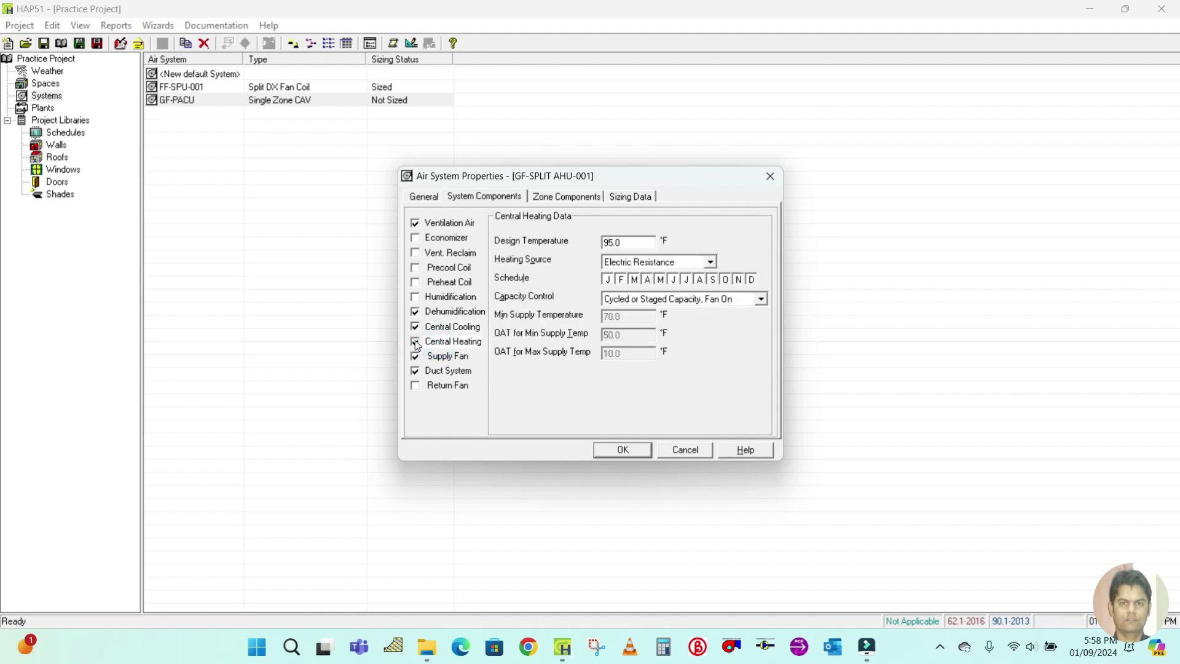
click(417, 343)
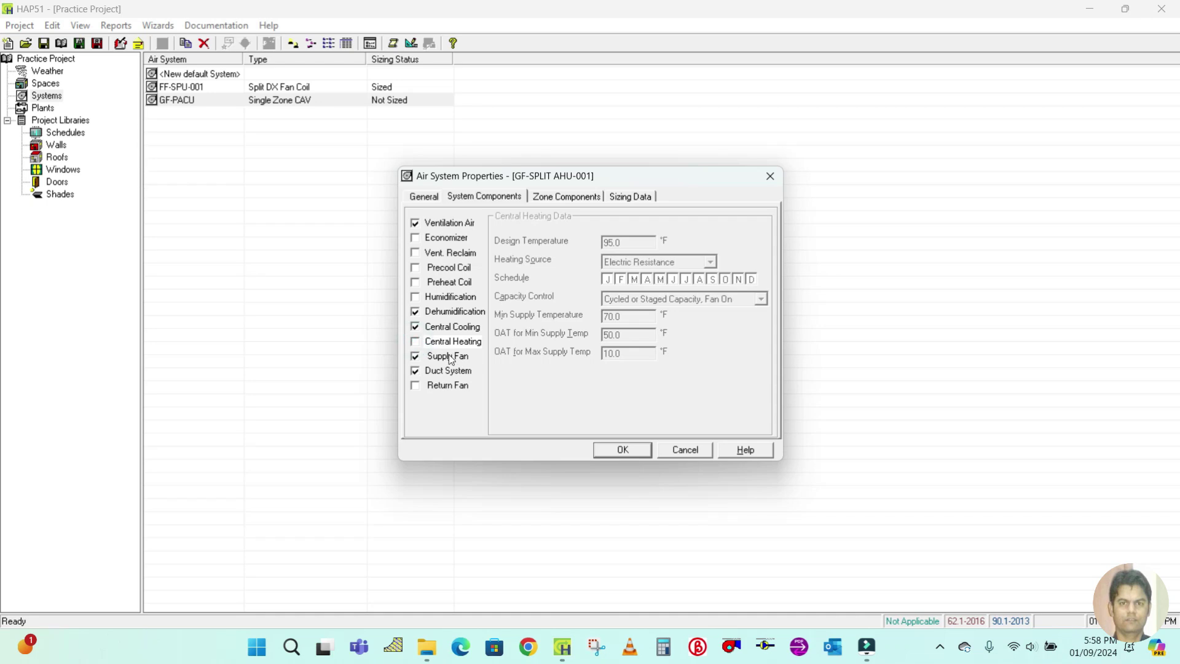
Review the supply fan and duct system data, trying the Blow-Thru fan configuration and restoring Draw-Thru.
click(449, 356)
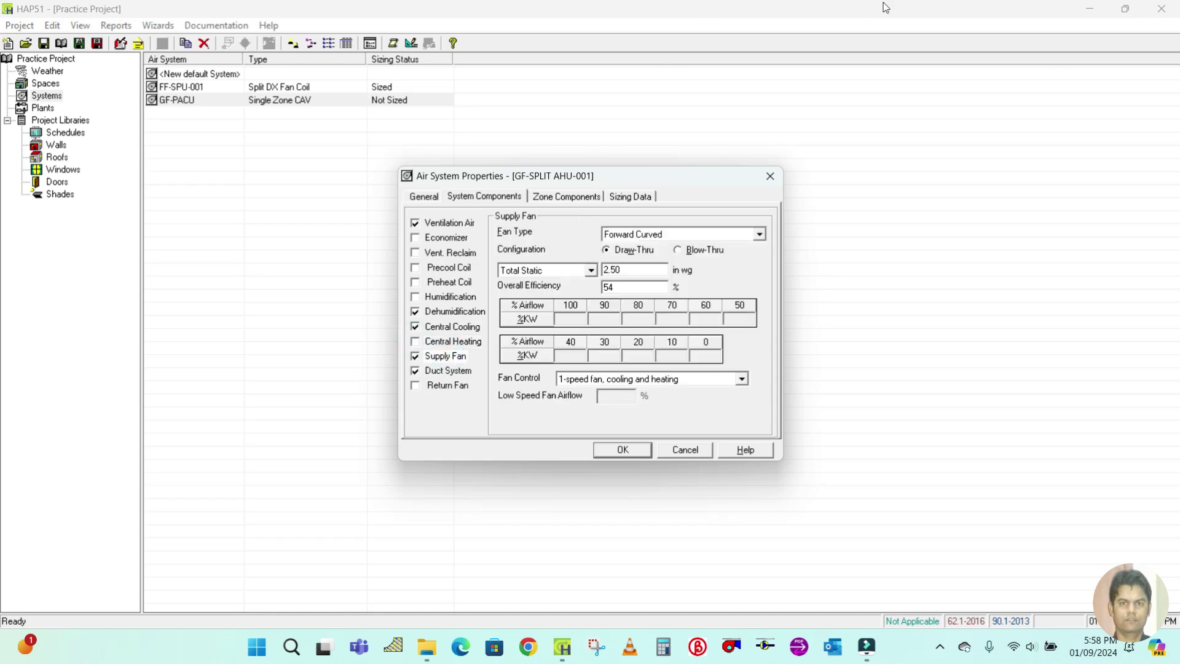
click(607, 249)
click(678, 250)
click(606, 249)
click(437, 373)
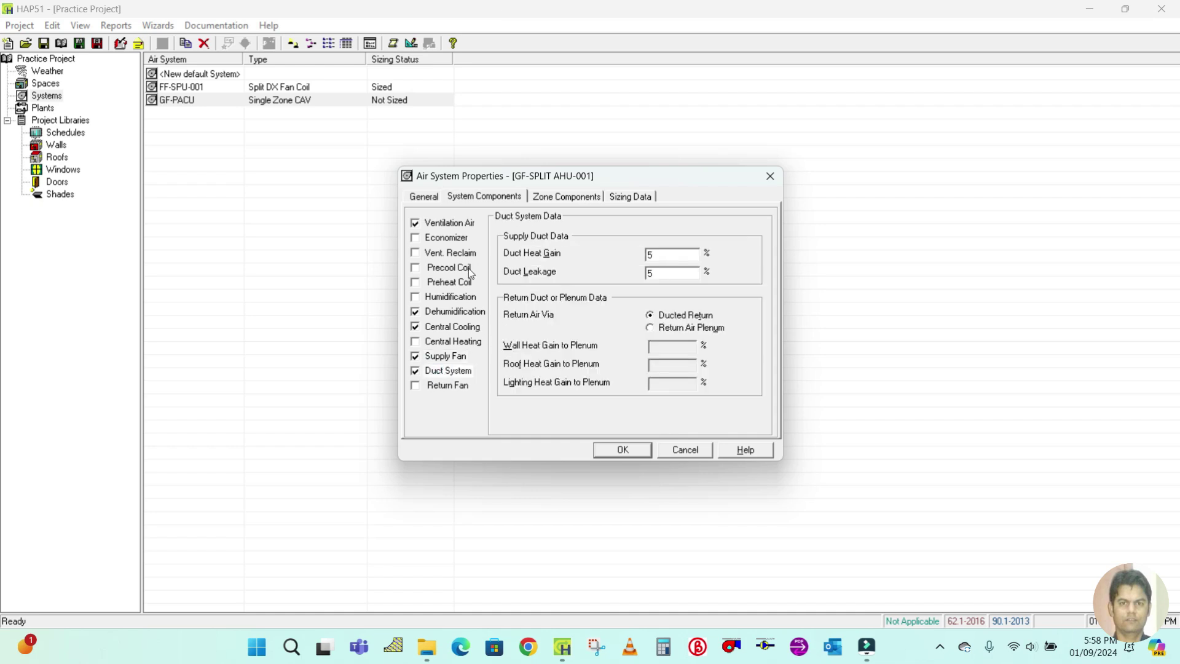
Review the supply fan data again, keeping Draw-Thru as the fan configuration.
click(449, 357)
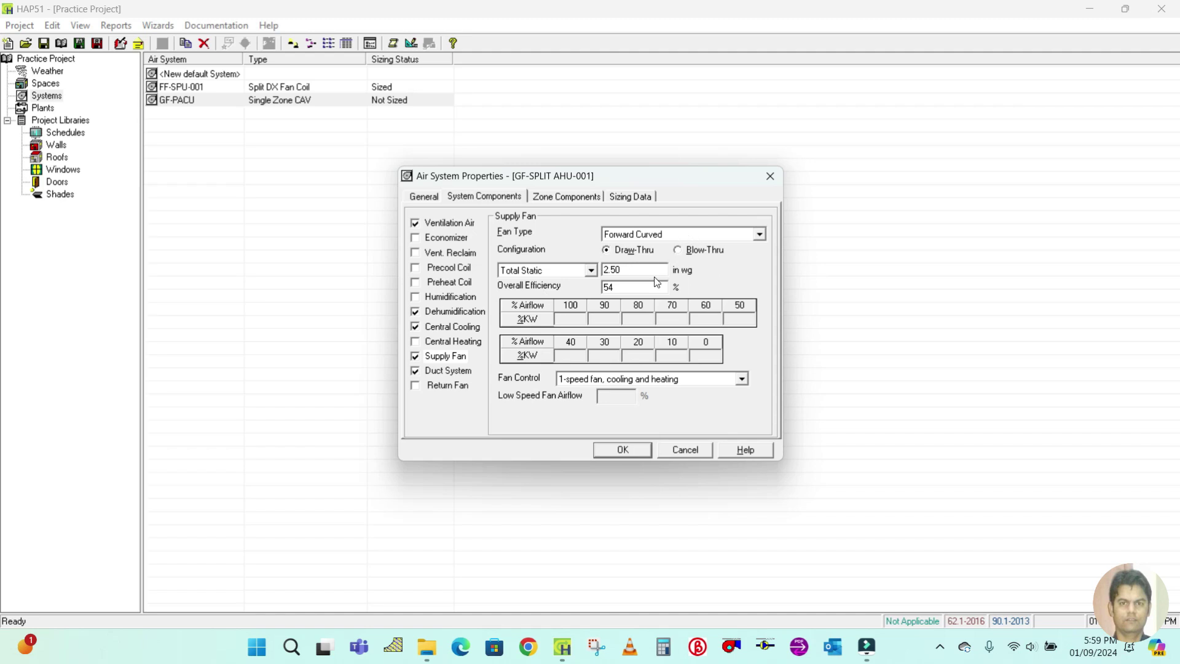
drag(640, 185, 610, 181)
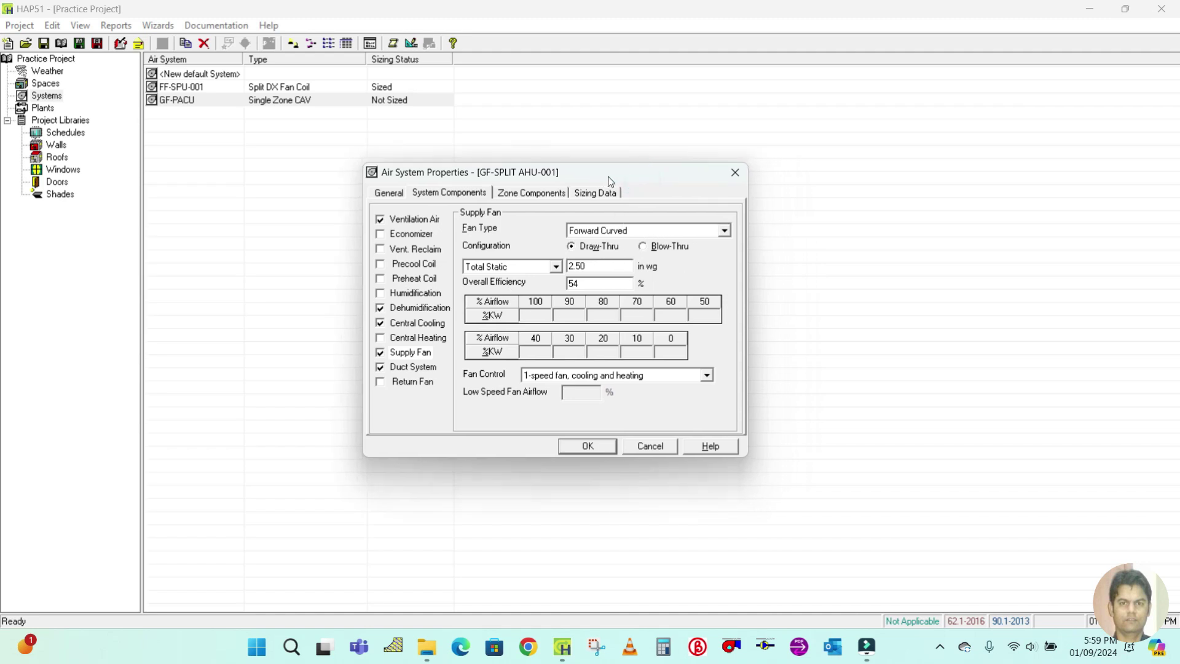
click(577, 248)
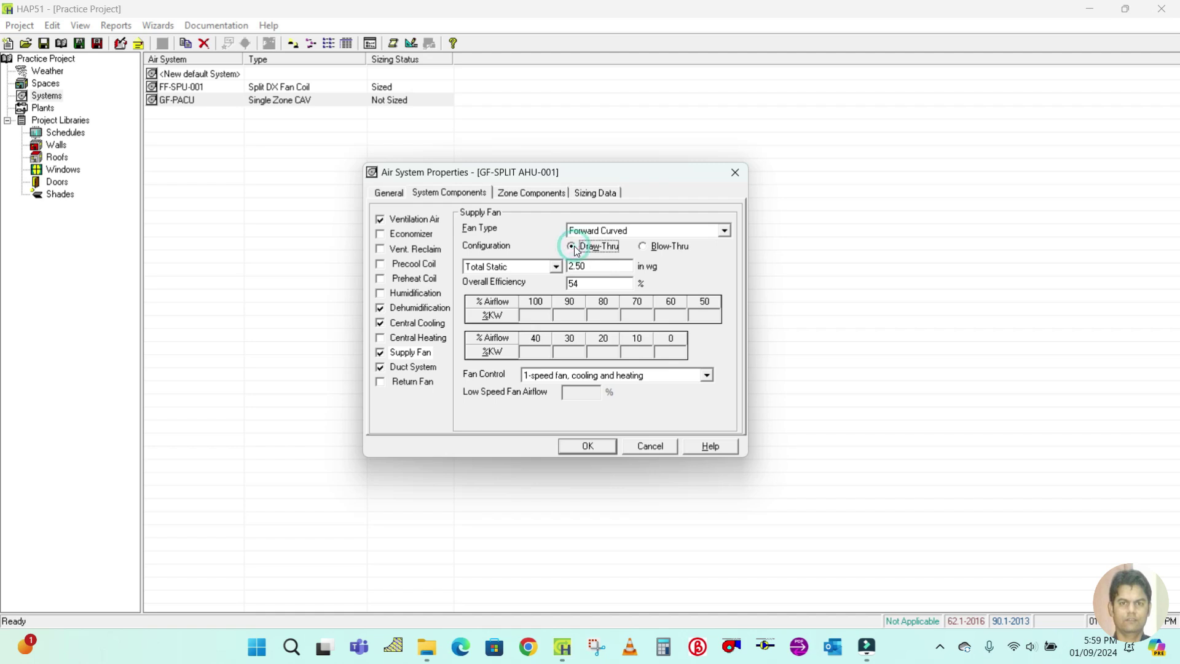
Review the duct heat gain and leakage, trying Return Air Plenum for the return air and restoring Ducted Return.
click(412, 367)
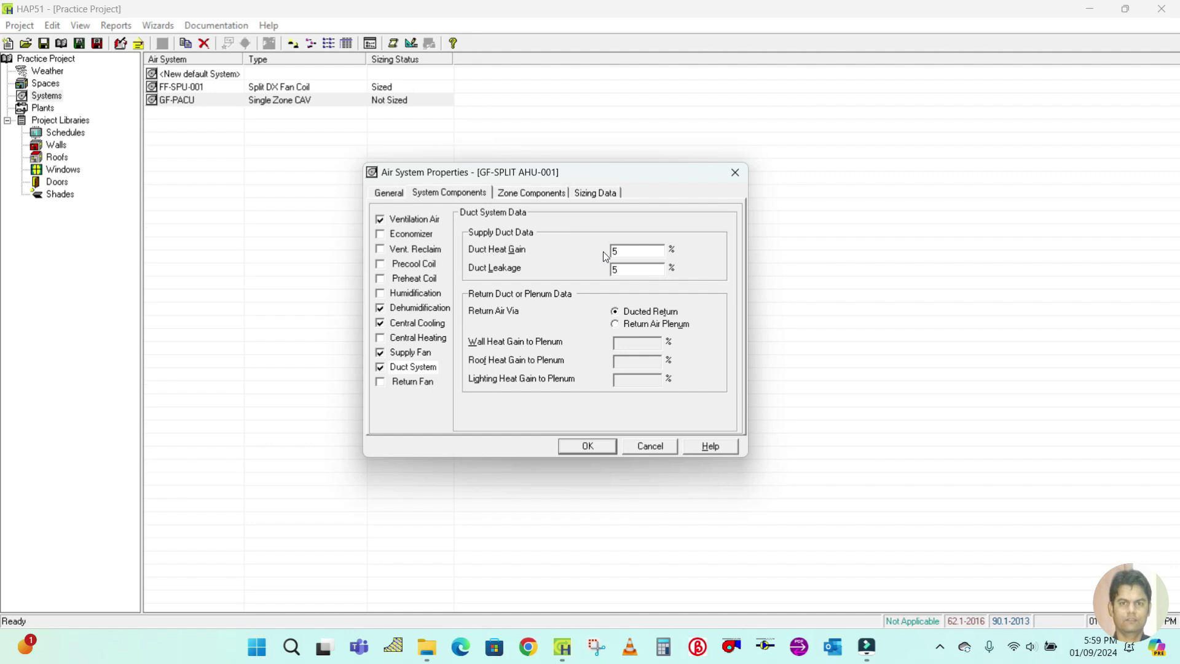
double_click(624, 250)
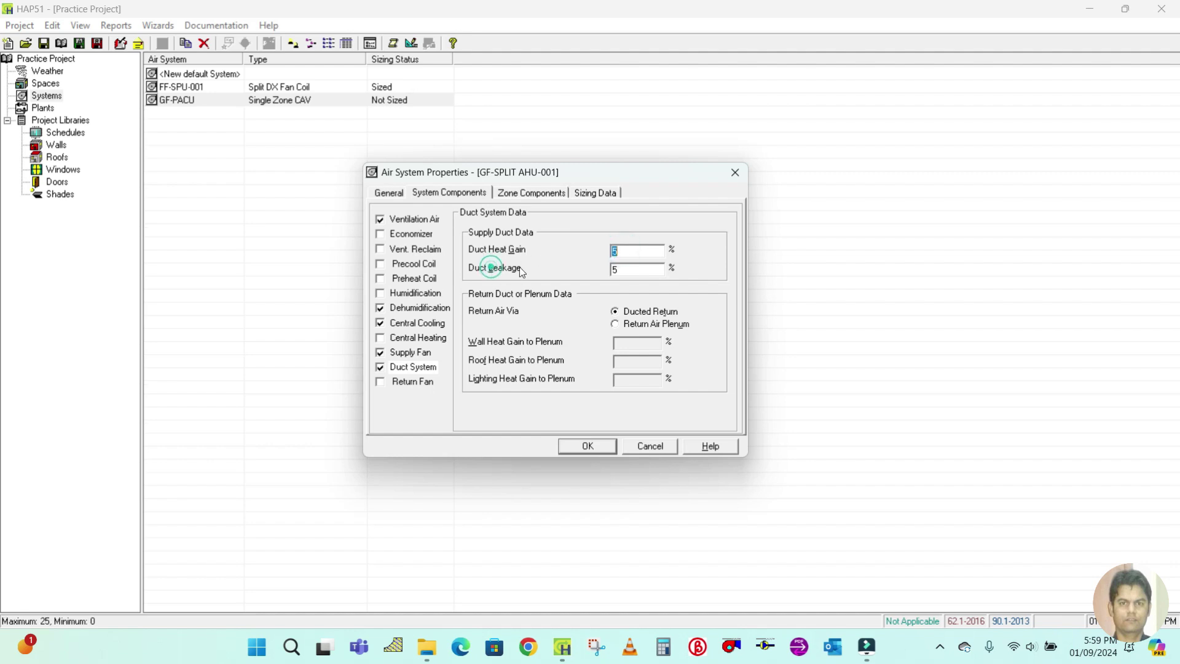
double_click(625, 270)
click(616, 324)
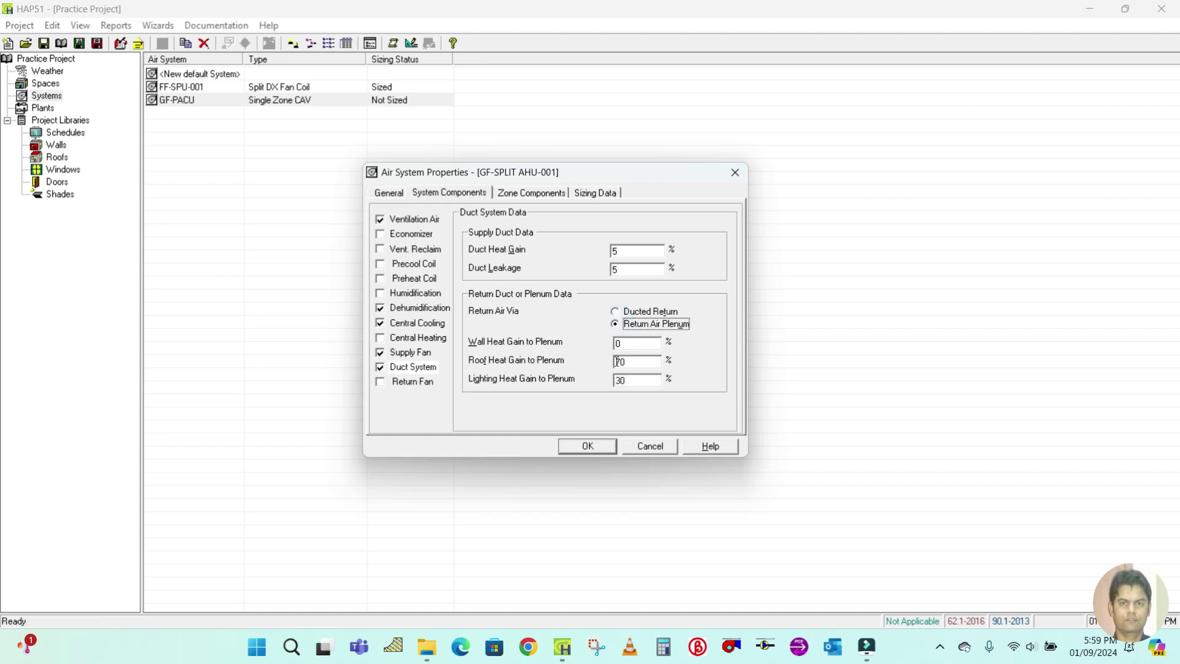
click(614, 312)
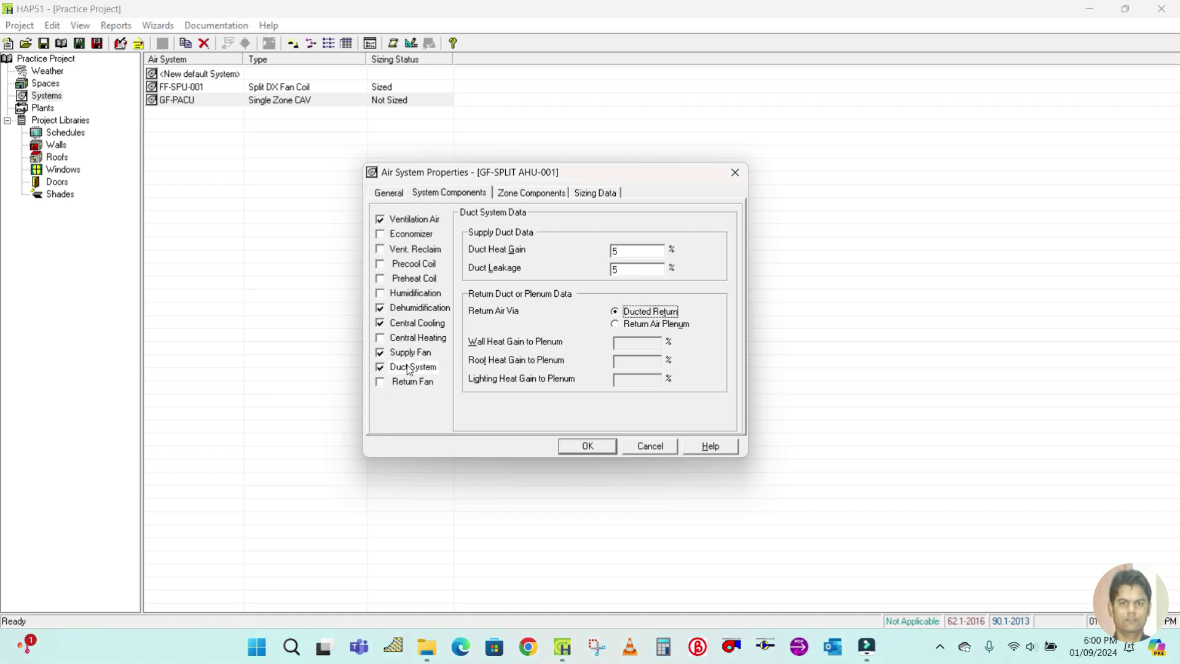
Enable the return fan briefly to view its data, disable it again, and recheck the general air system settings.
click(380, 382)
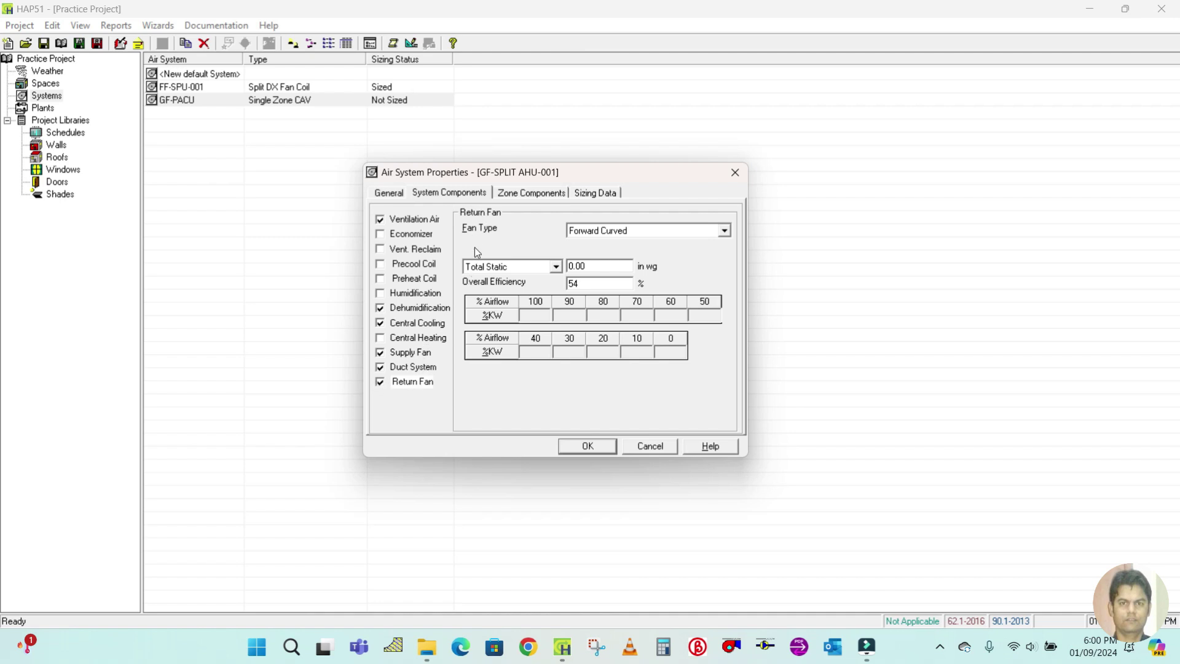
click(380, 382)
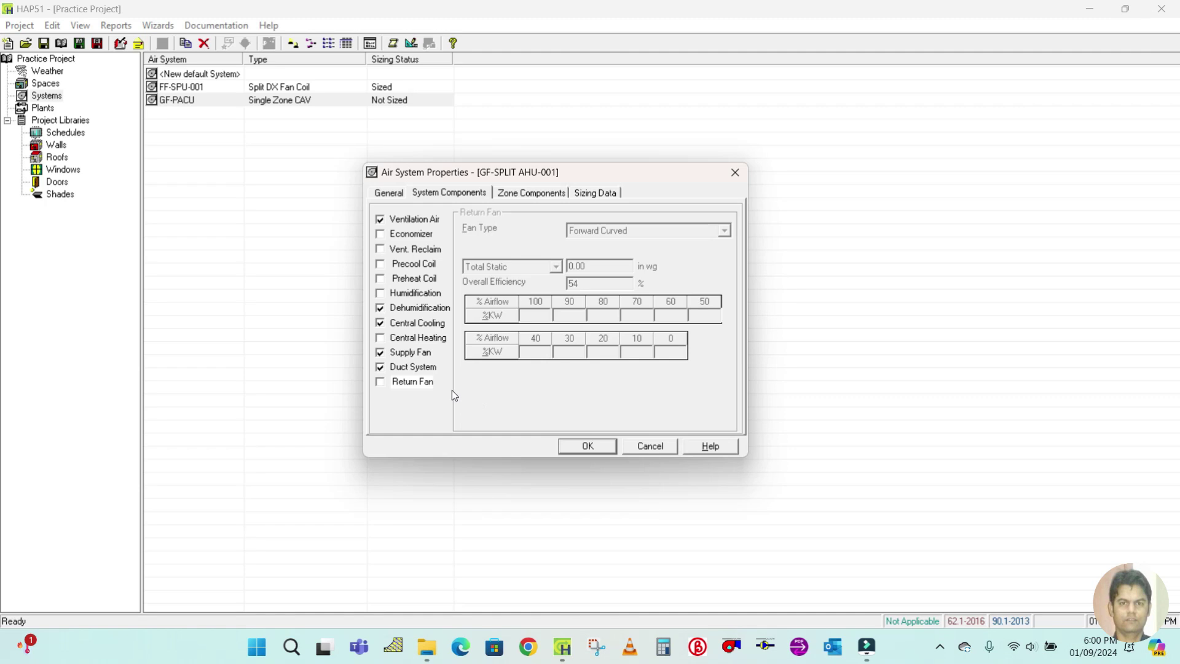
click(520, 193)
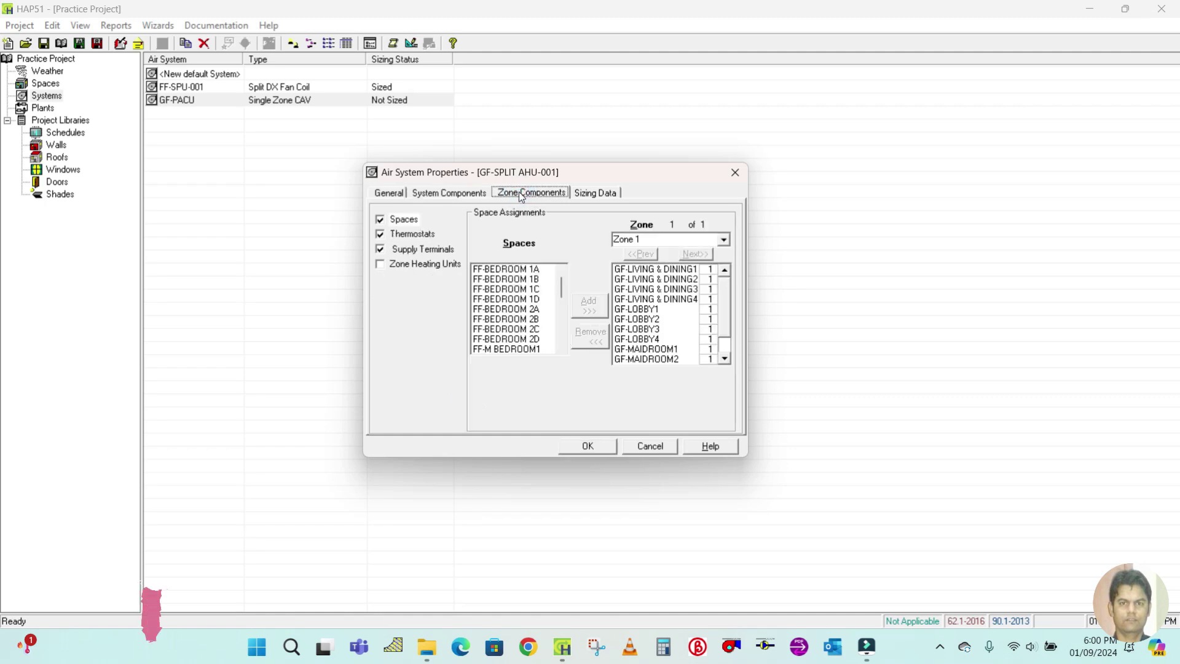
click(448, 193)
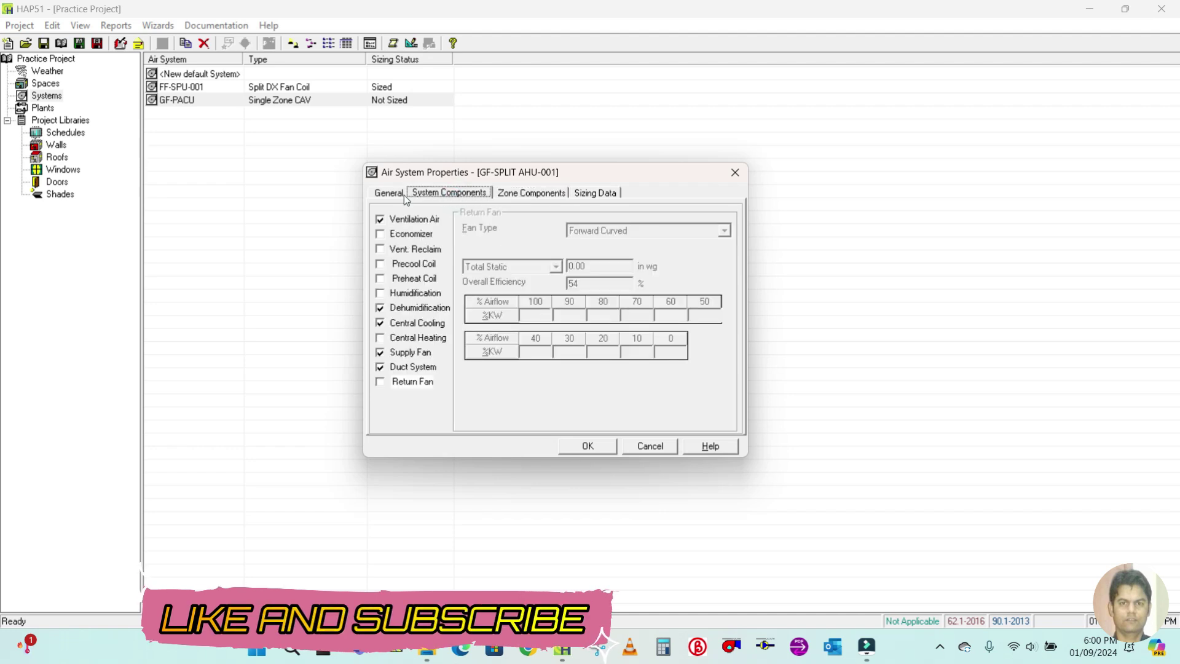
click(387, 193)
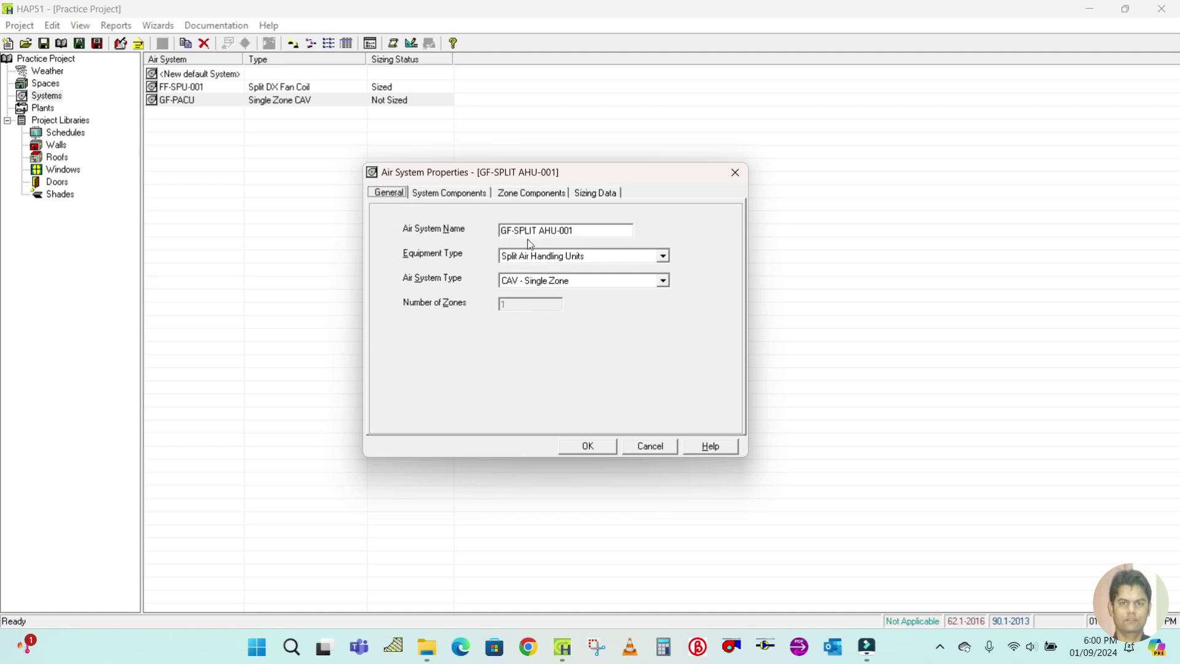
Remove all the assigned ground-floor living and dining, lobby and maidroom spaces from Zone 1.
click(533, 195)
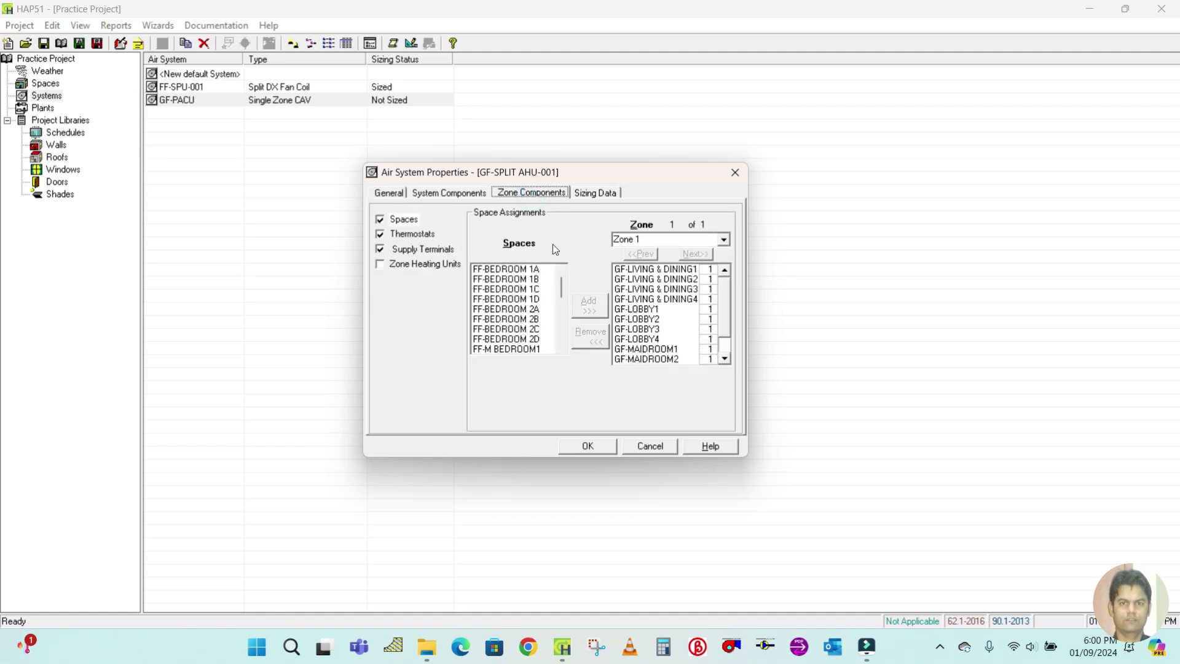
click(643, 300)
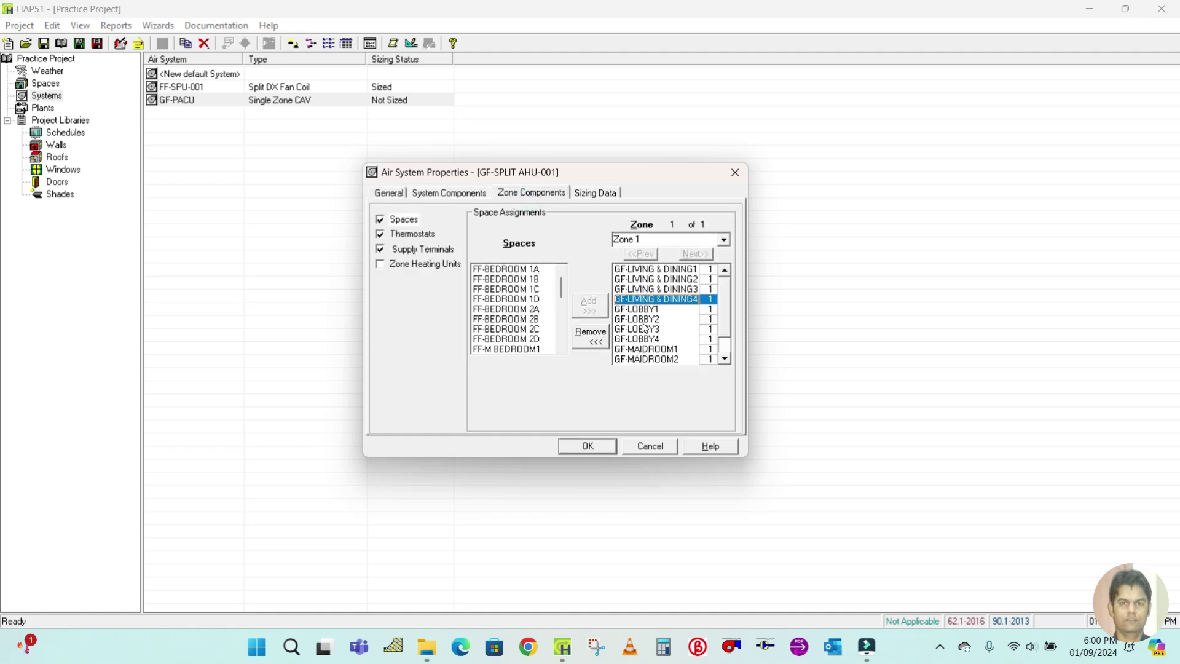
scroll(515, 314, down, 1)
scroll(515, 317, down, 5)
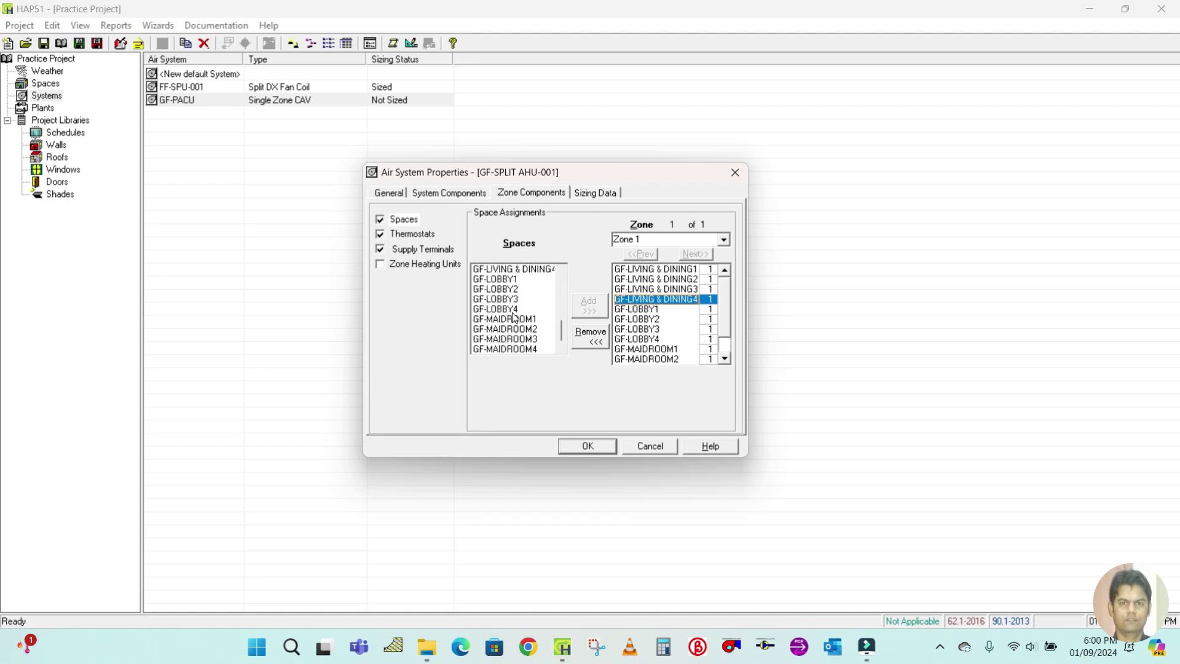
scroll(515, 318, up, 5)
scroll(514, 317, up, 1)
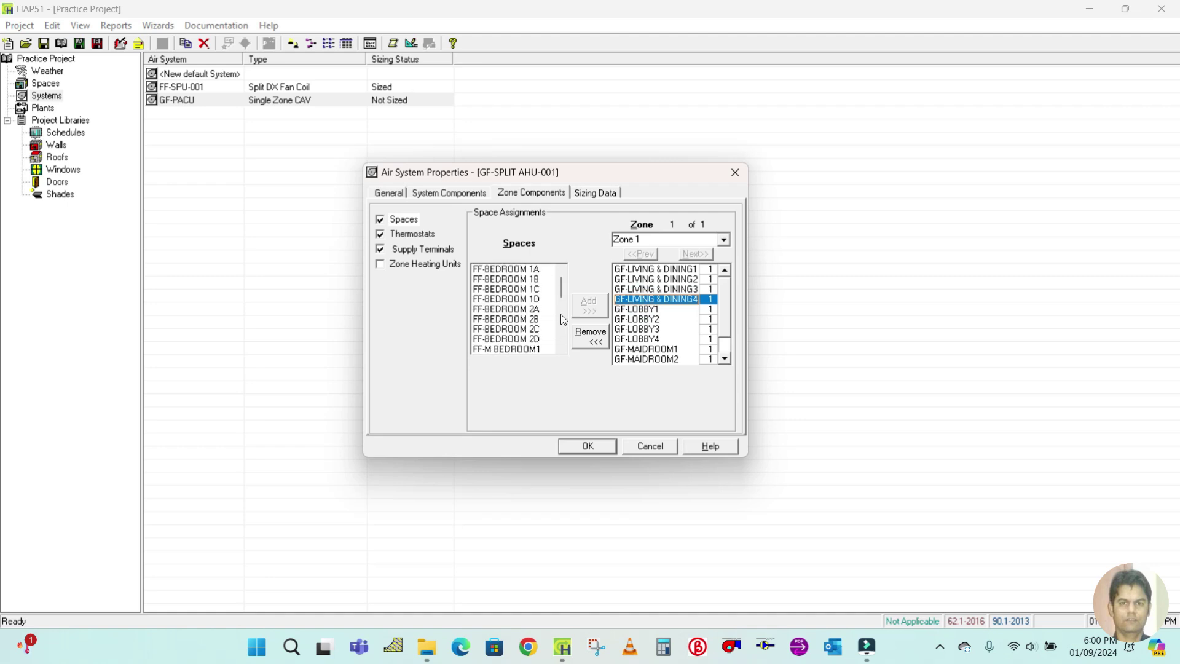
click(658, 330)
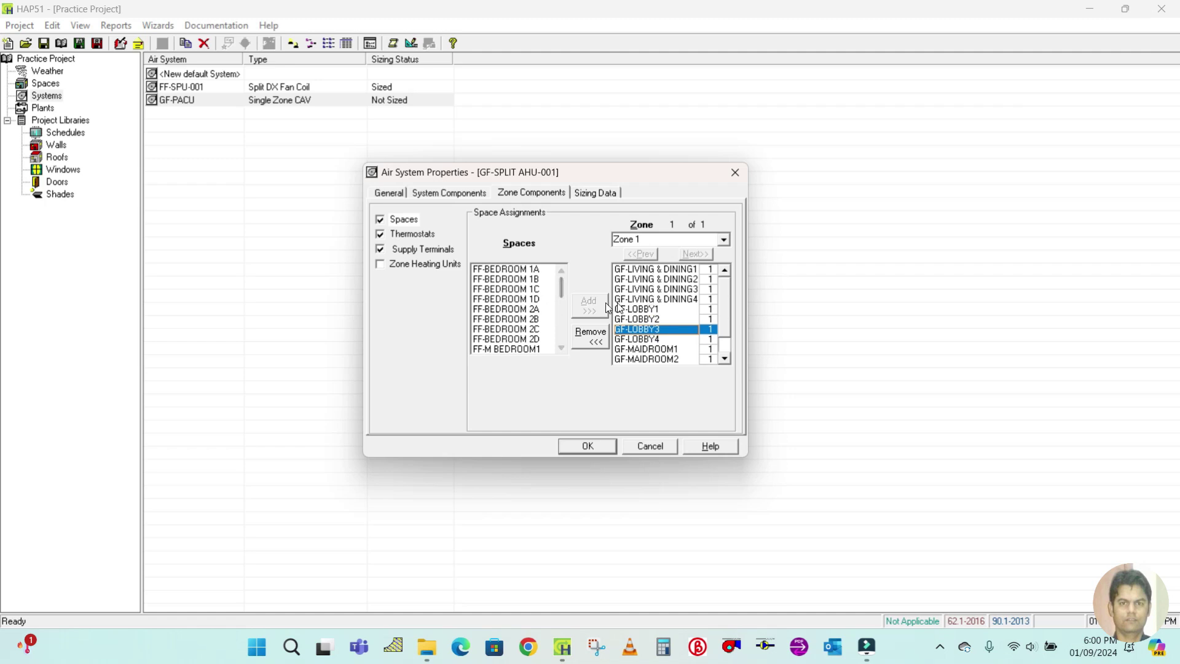
click(649, 300)
click(657, 270)
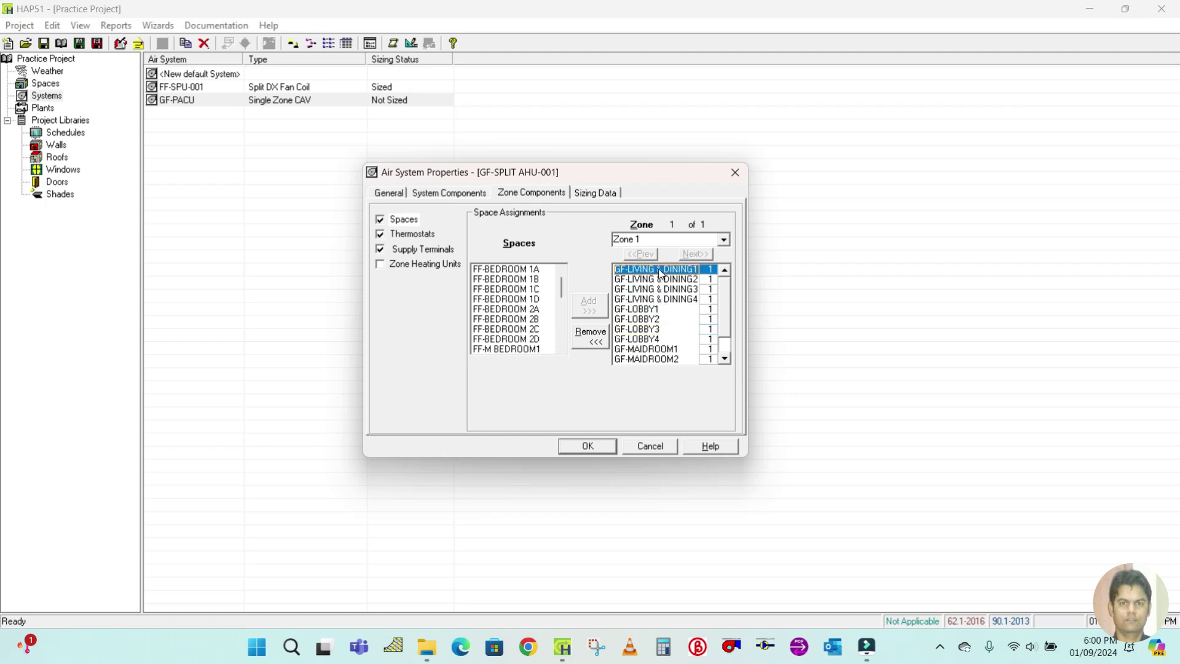
shift+click(652, 332)
drag(651, 342, 652, 391)
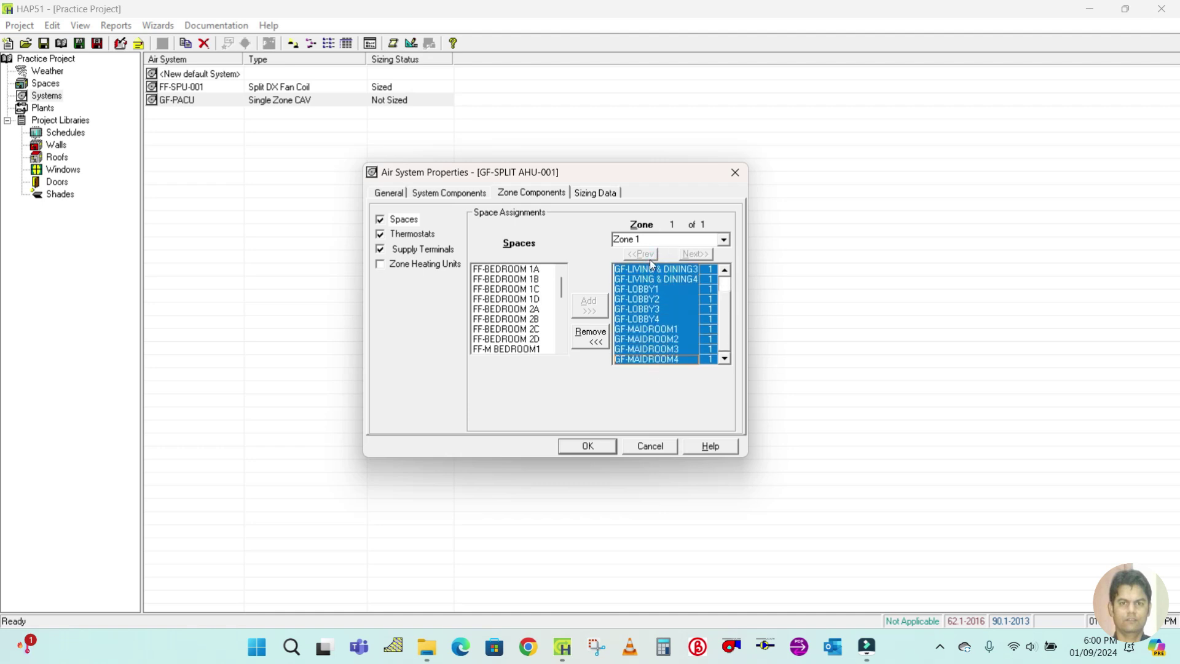
click(591, 337)
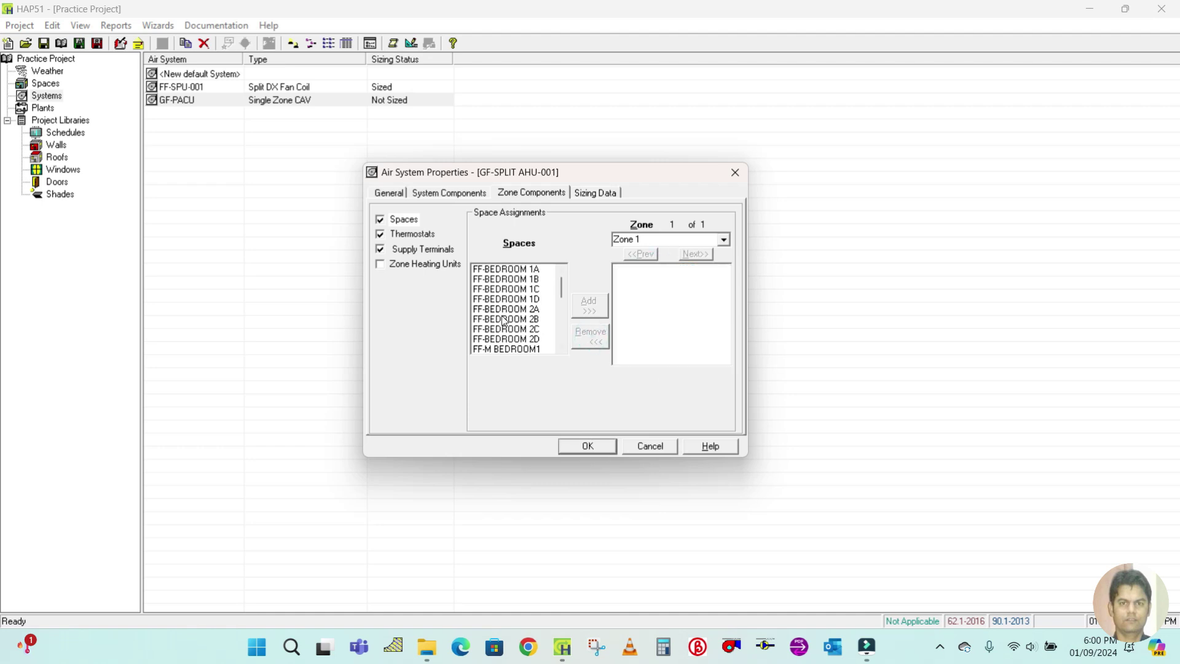
Assign the spaces GF-LIVING & DINING1 to 4, GF-LOBBY1 to 4 and GF-MAIDROOM1 to 4 to Zone 1.
click(497, 290)
scroll(499, 293, down, 2)
scroll(499, 296, down, 1)
scroll(508, 315, down, 1)
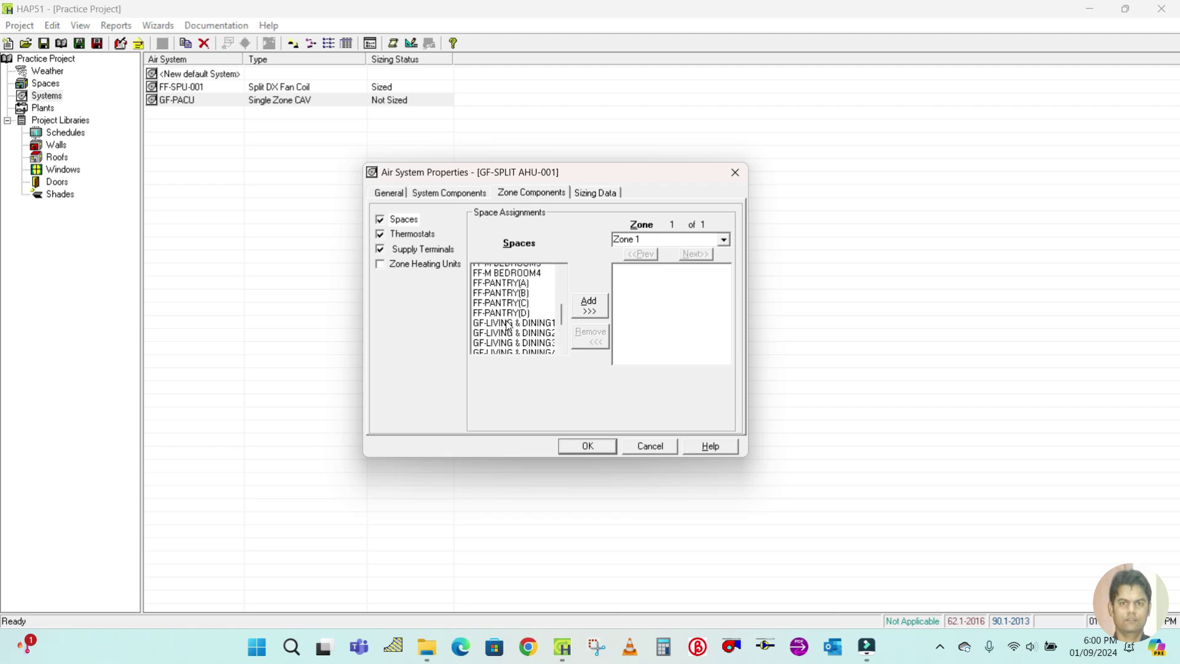
drag(507, 313, 504, 373)
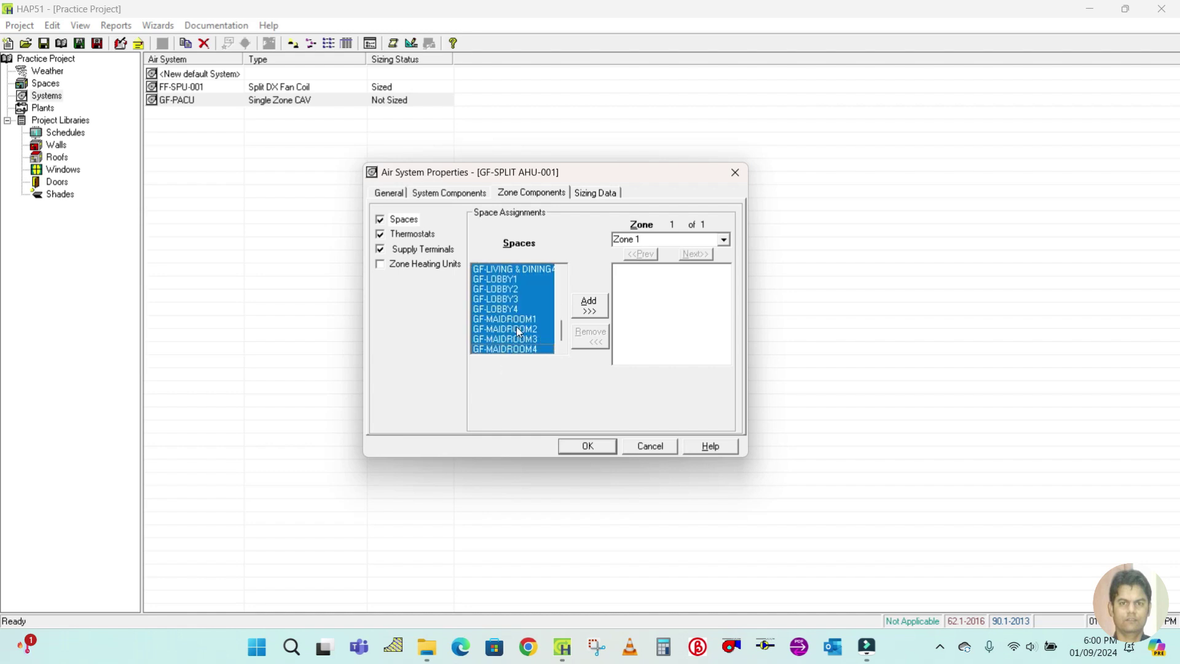
scroll(520, 332, up, 7)
click(594, 311)
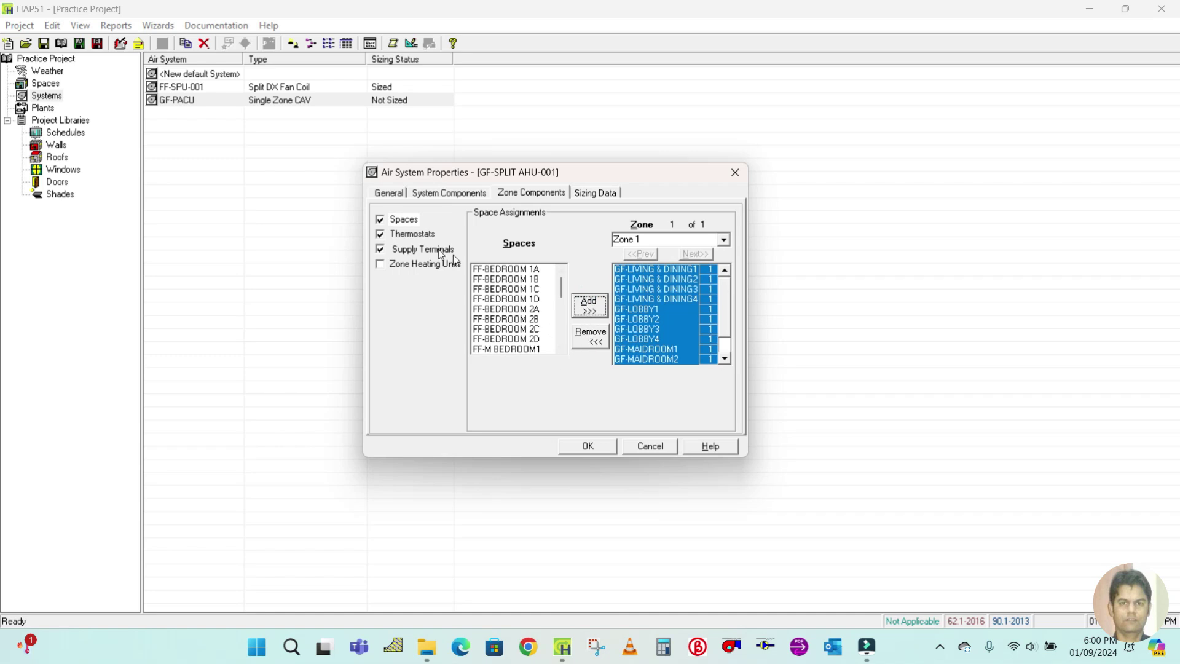
Review the thermostat and zone data and select TS as the thermostat schedule.
click(413, 234)
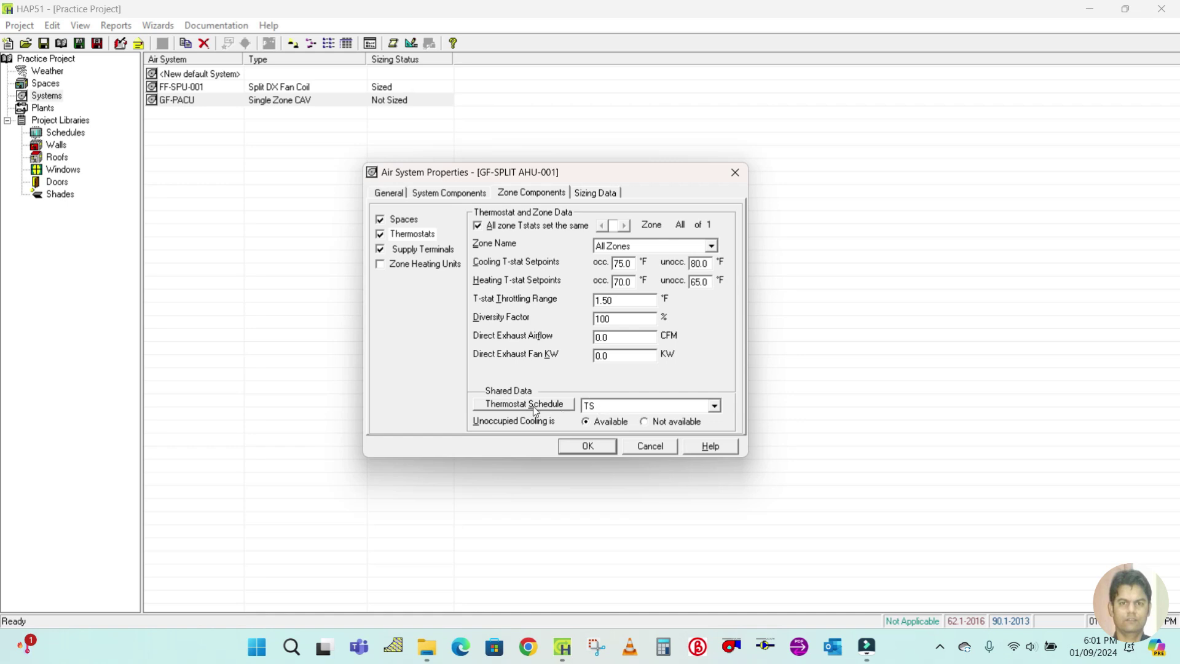
click(589, 406)
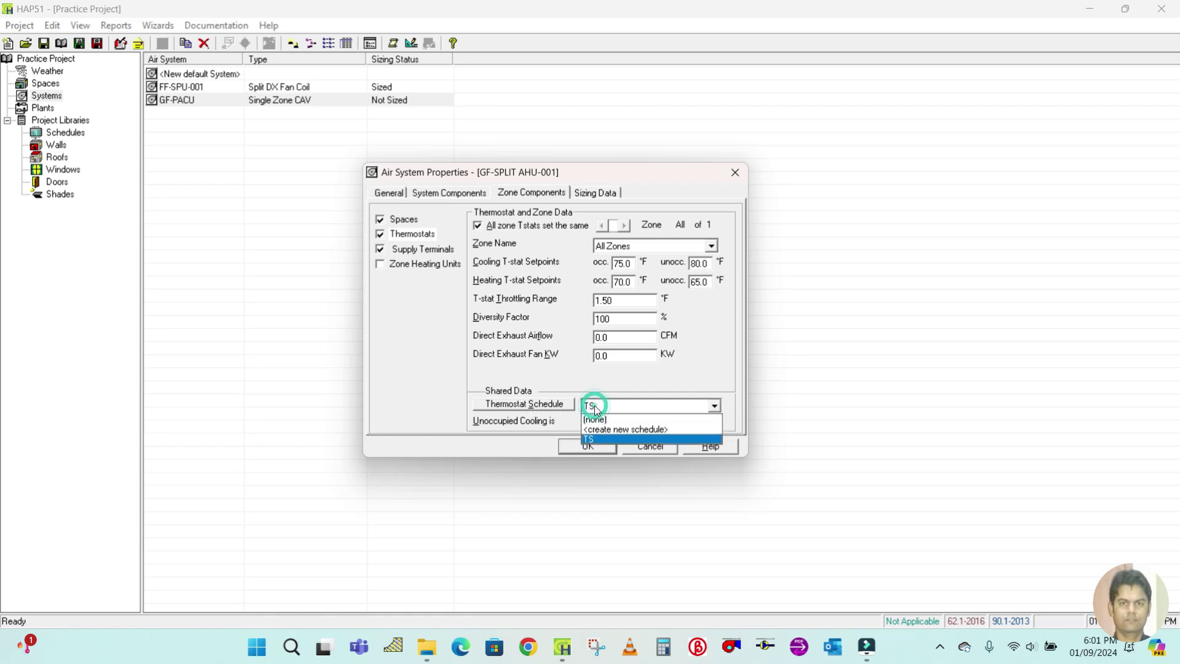
click(594, 438)
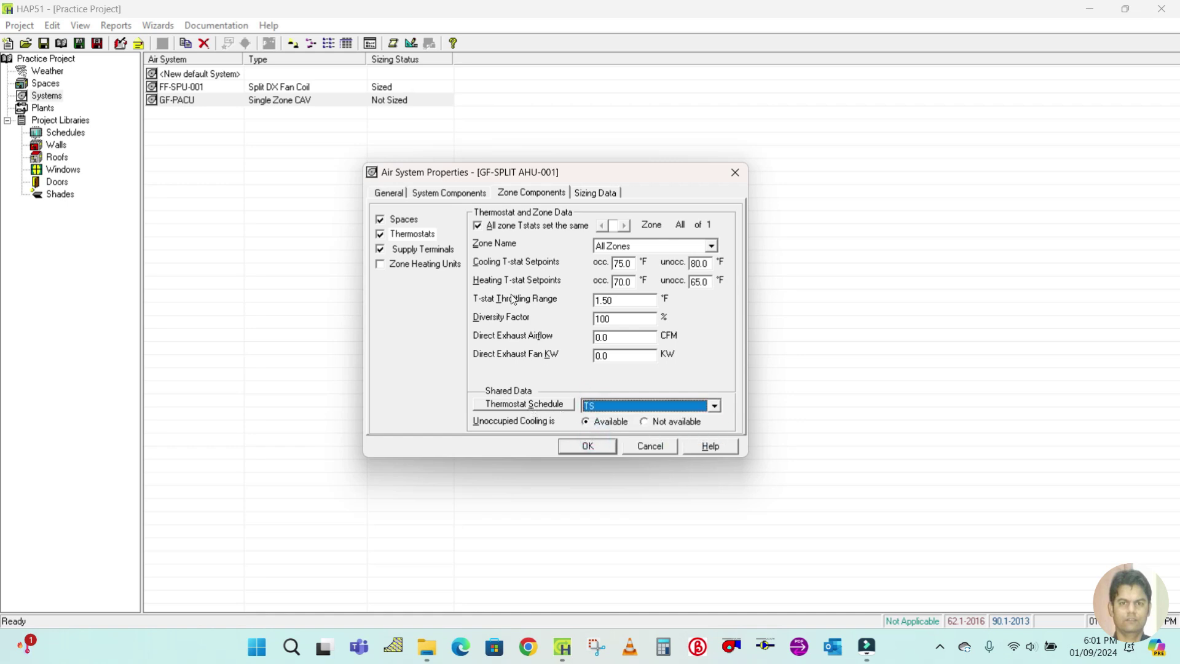
Review the supply terminal data and the zone heating units, enabling the heating units briefly and disabling them again.
click(410, 252)
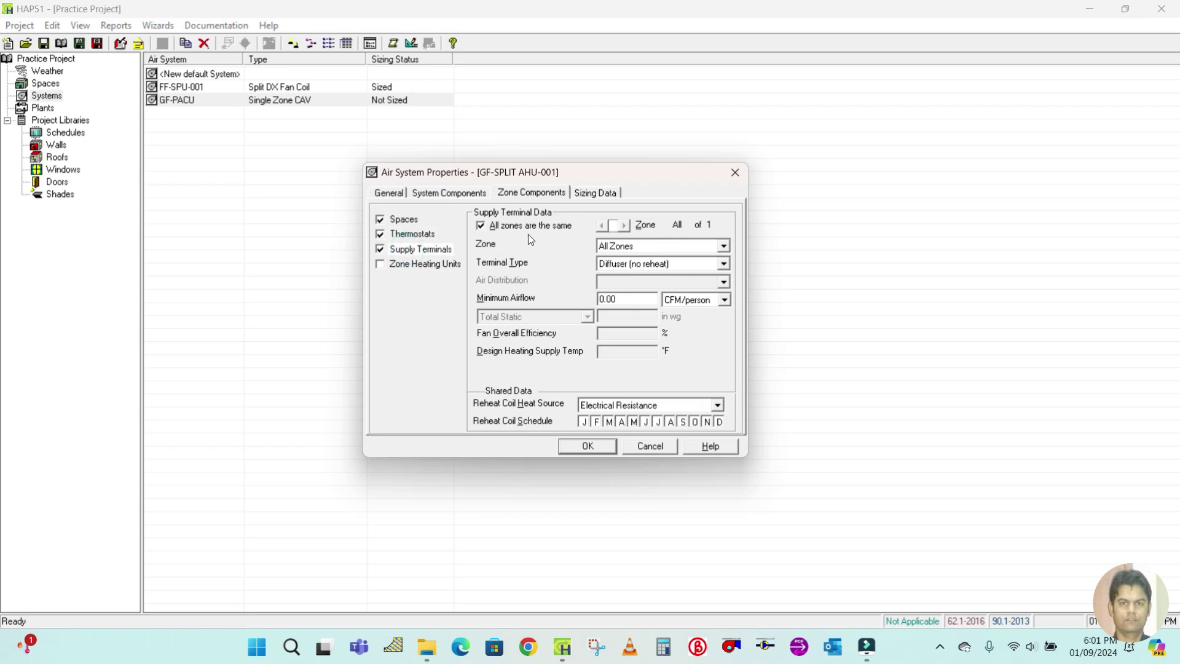
click(381, 263)
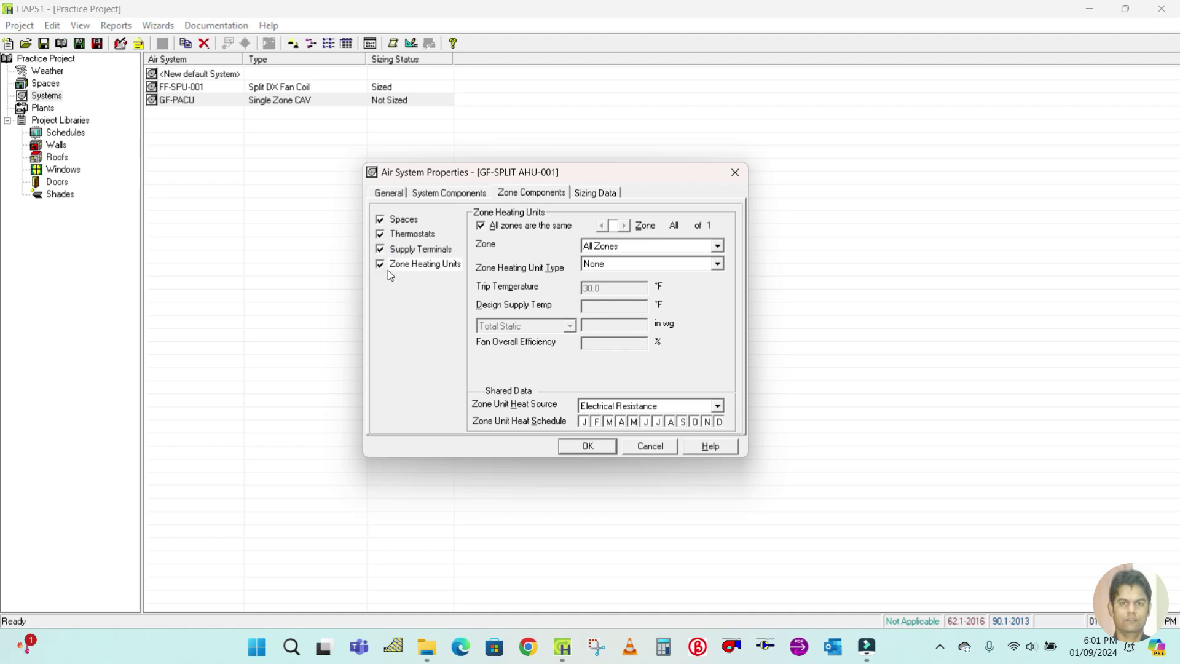
click(382, 265)
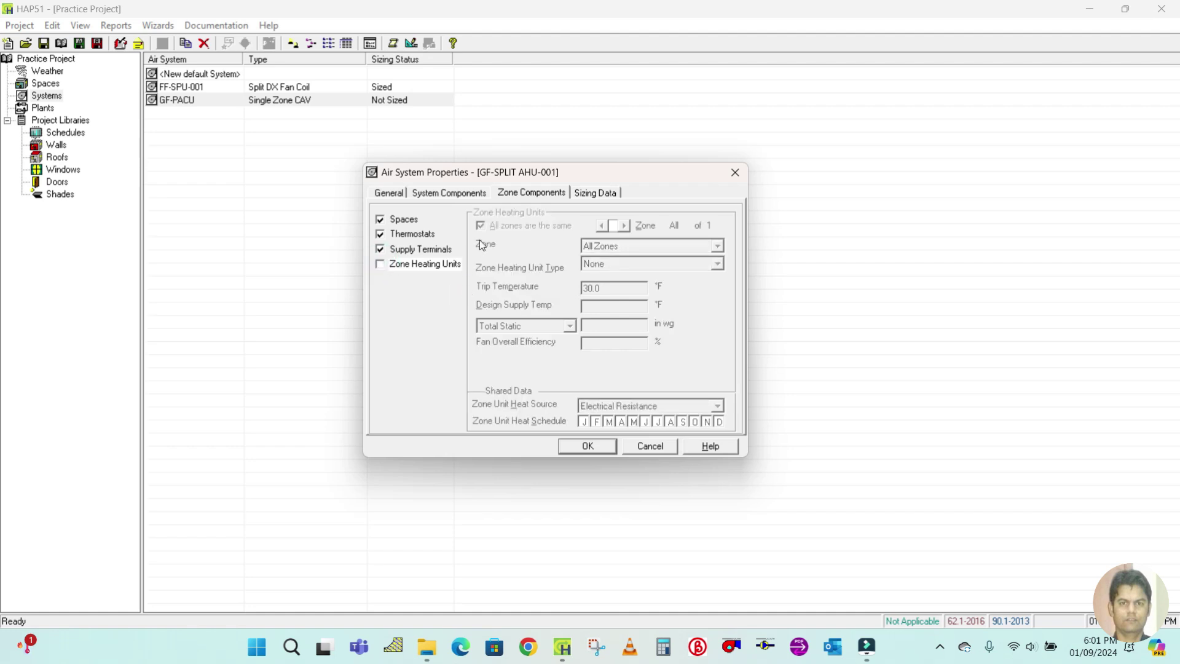
click(382, 263)
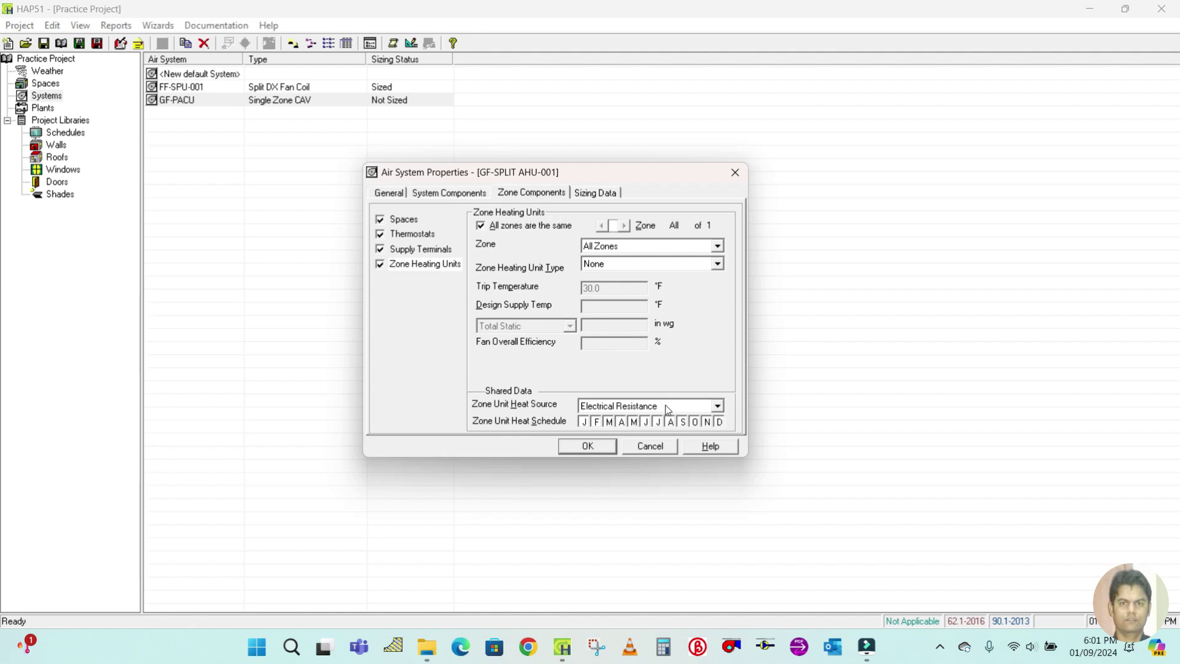
click(380, 265)
click(504, 193)
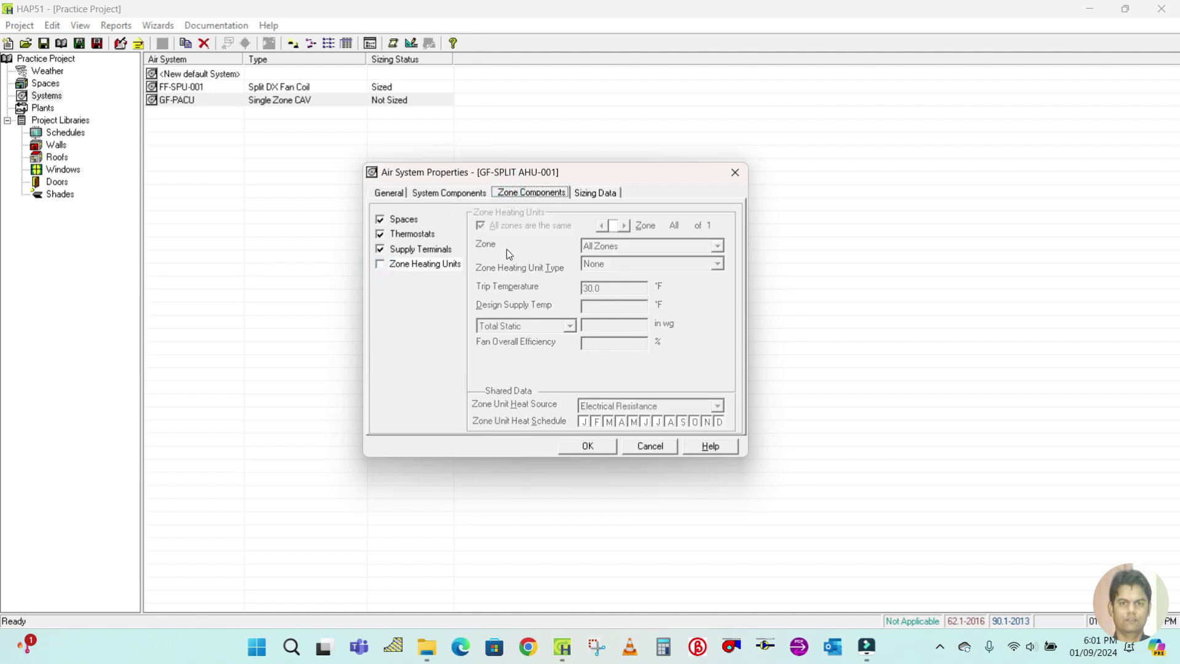
Review the system sizing data with its cooling safety factors and save the GF-SPLIT AHU-001 air system.
click(592, 194)
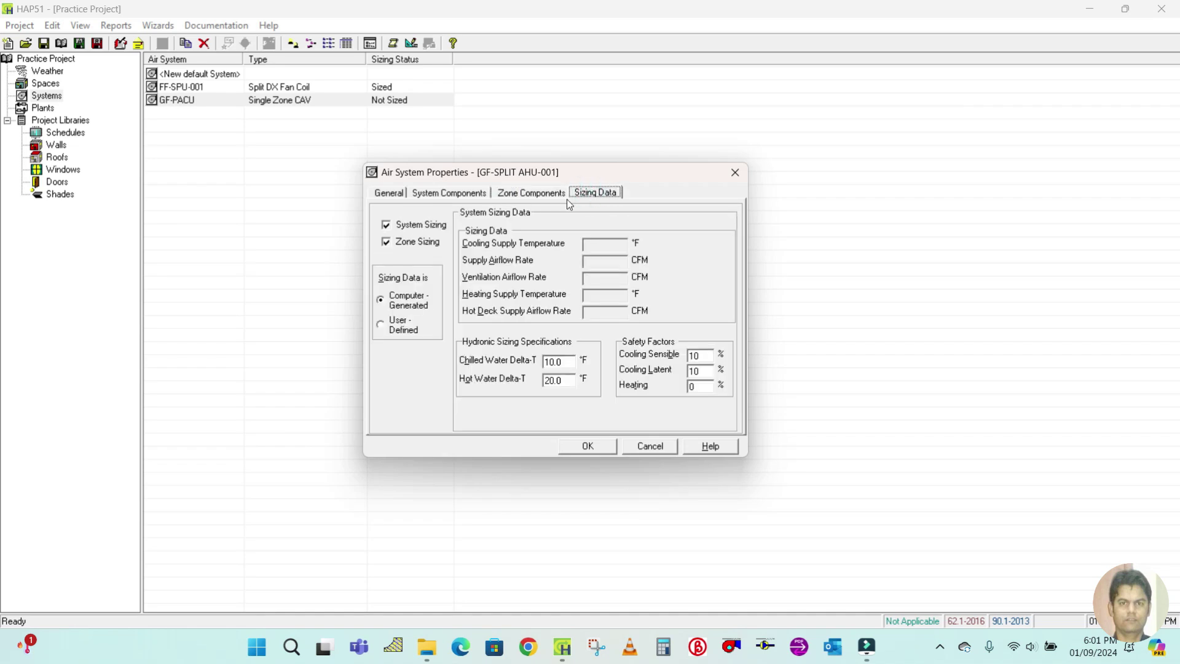
double_click(710, 355)
click(688, 354)
double_click(705, 370)
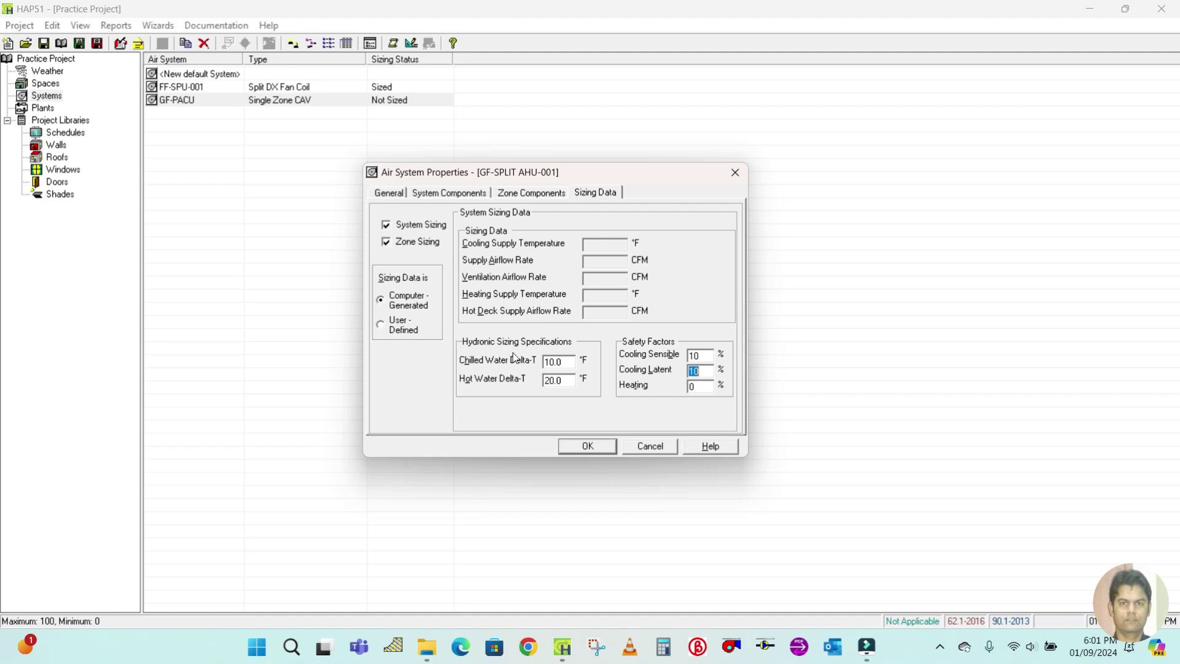
click(596, 192)
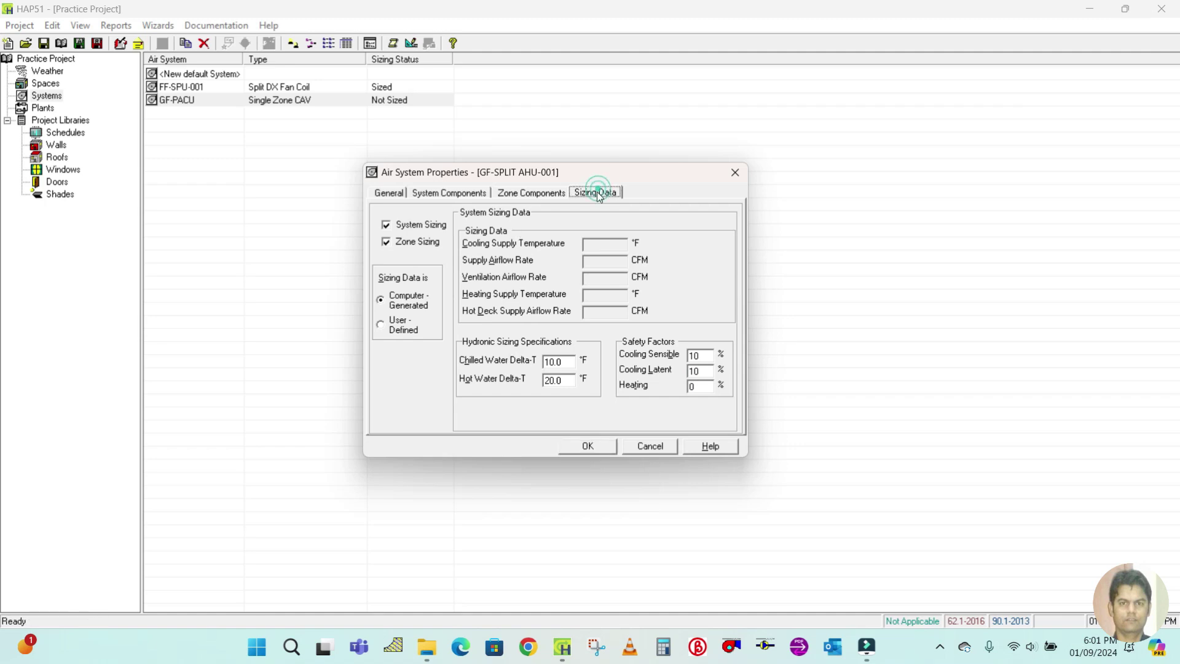
click(588, 448)
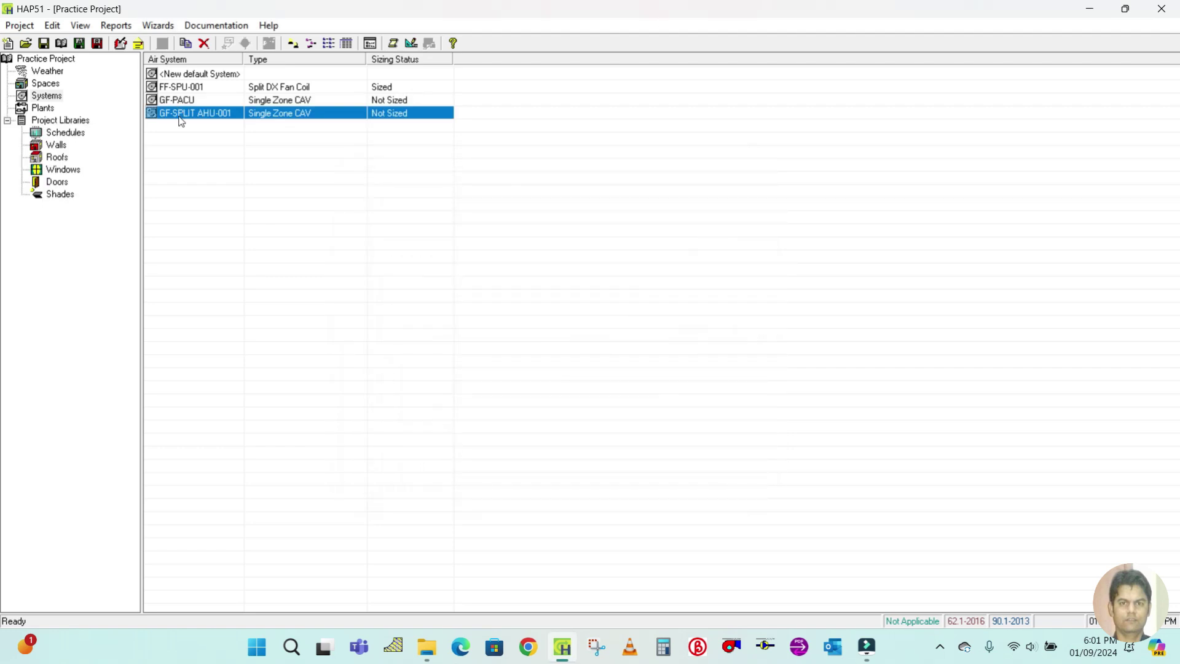
Generate and preview the system design reports for GF-SPLIT AHU-001, including sizing, ventilation, system load and psychrometrics reports at peak.
click(184, 100)
click(178, 87)
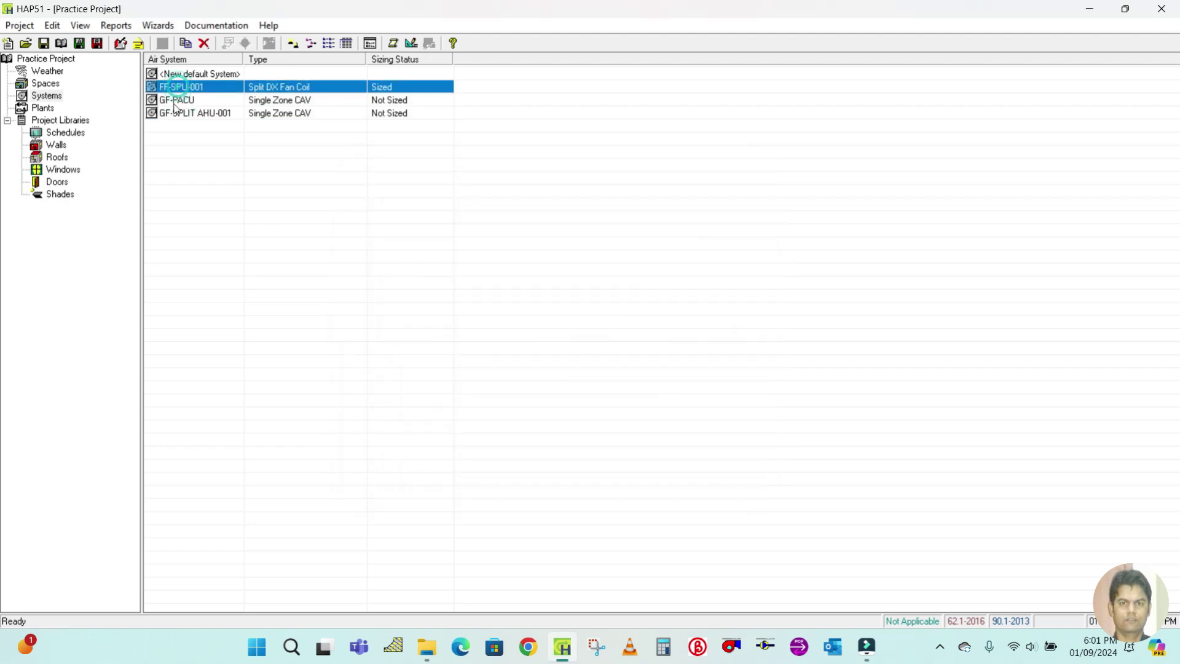
click(174, 115)
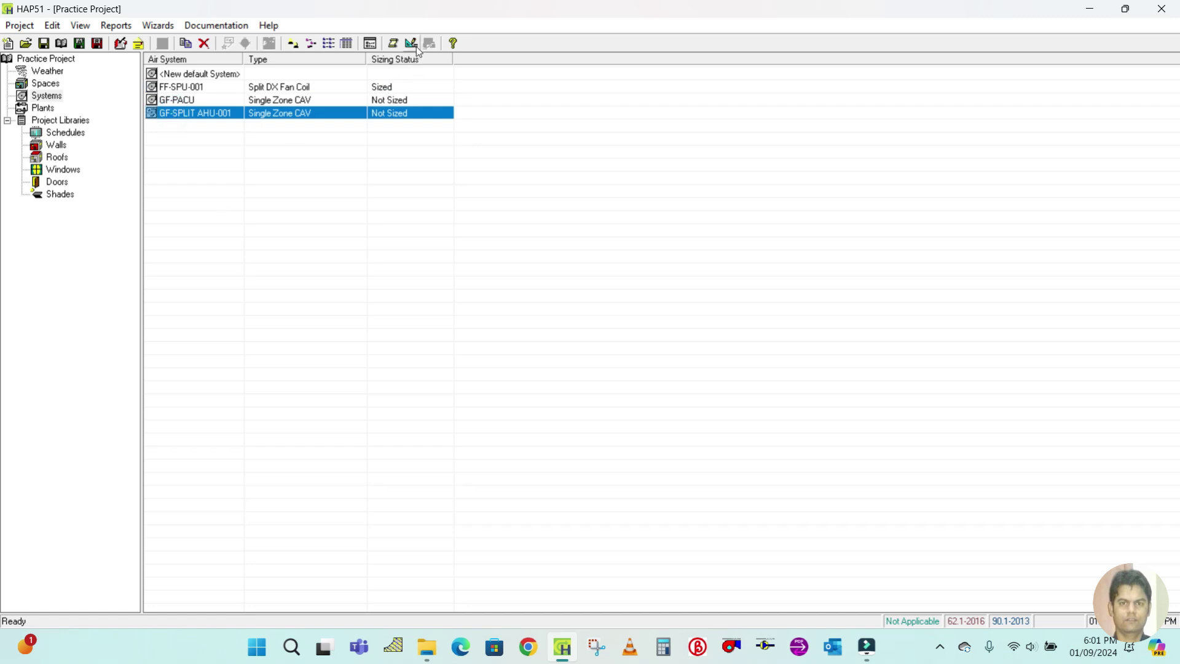
right_click(211, 117)
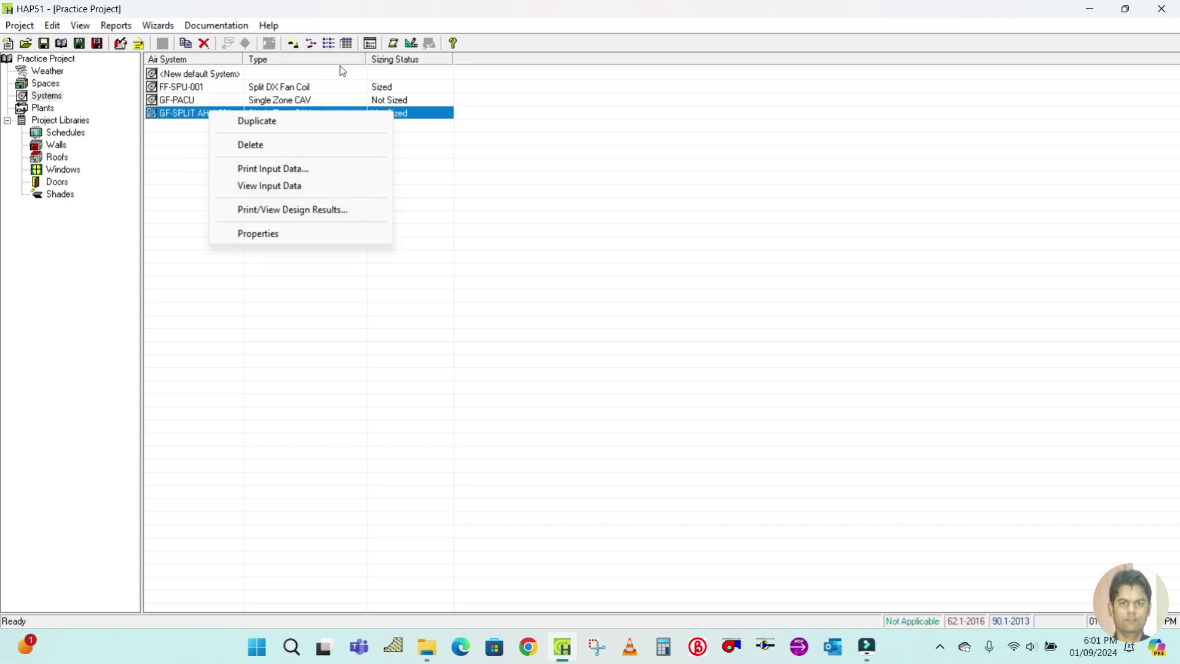
click(189, 163)
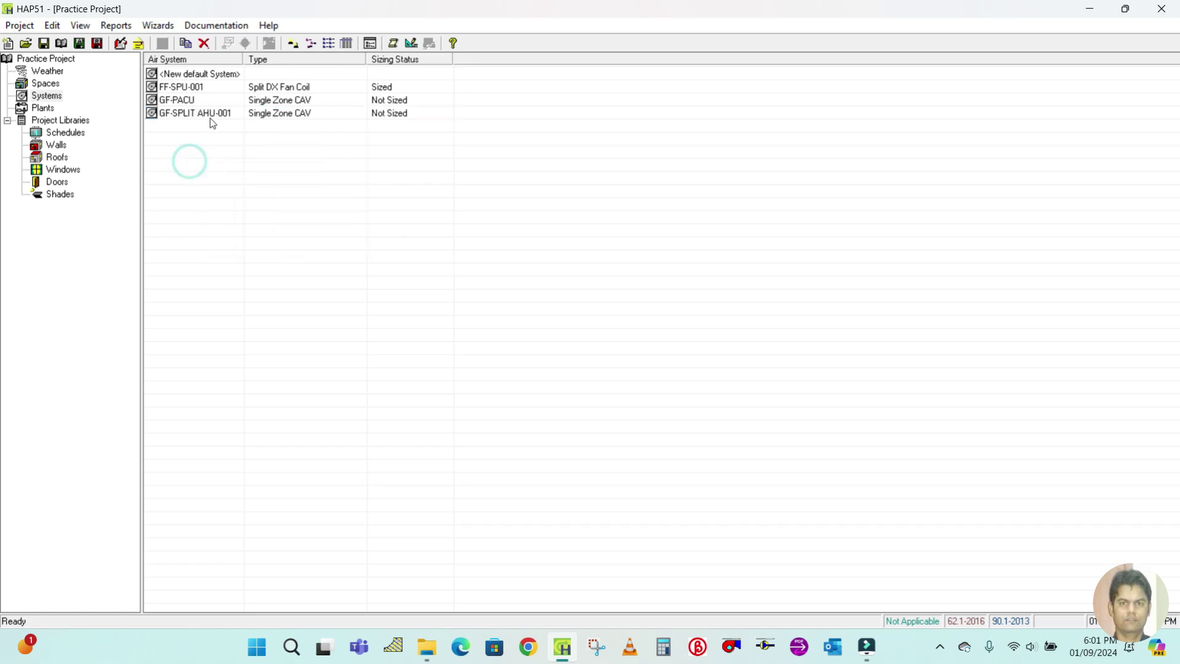
click(411, 44)
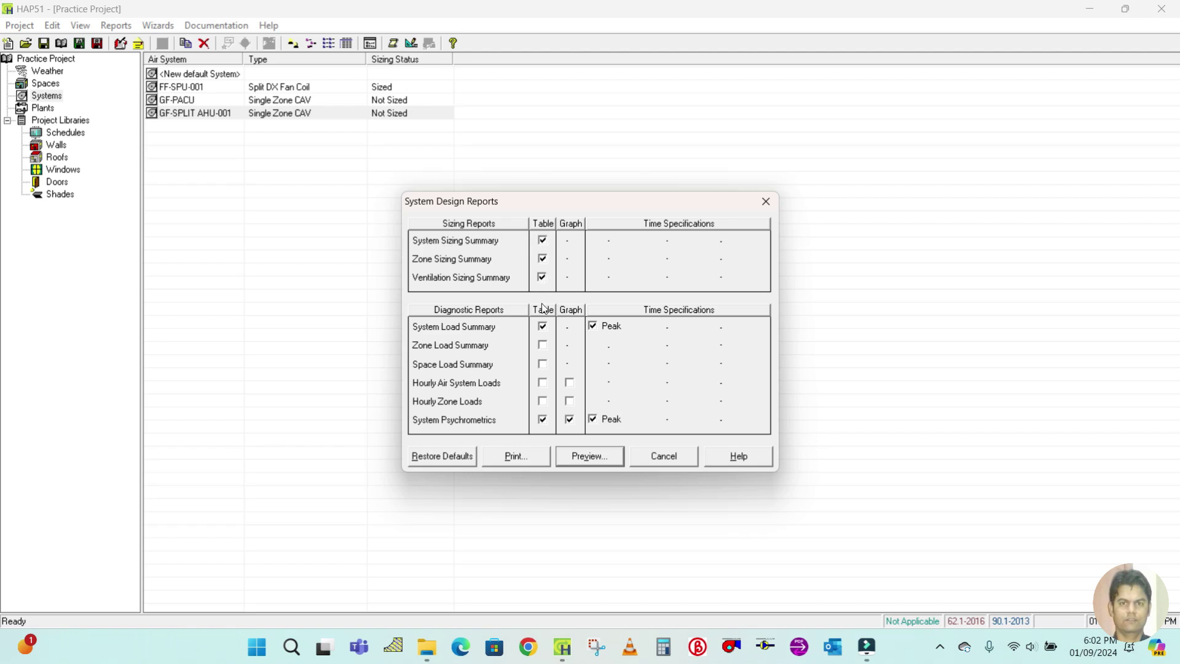
click(578, 458)
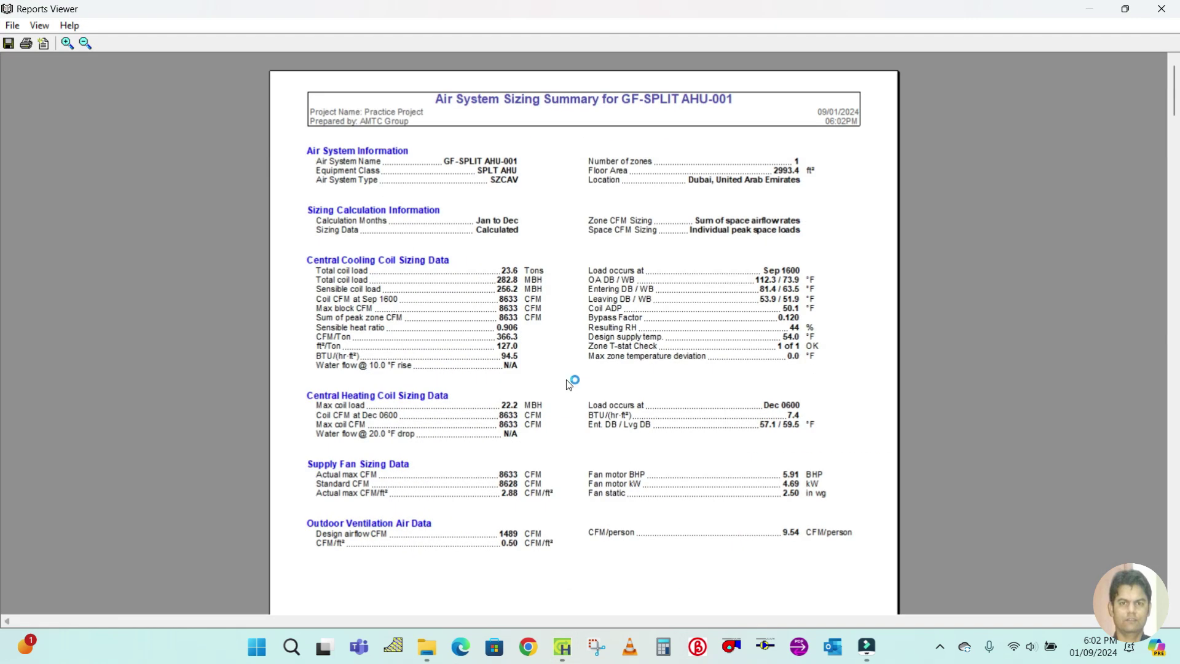
Examine the cooling coil, heating coil, supply fan and outdoor ventilation data in the Air System Sizing Summary.
click(85, 43)
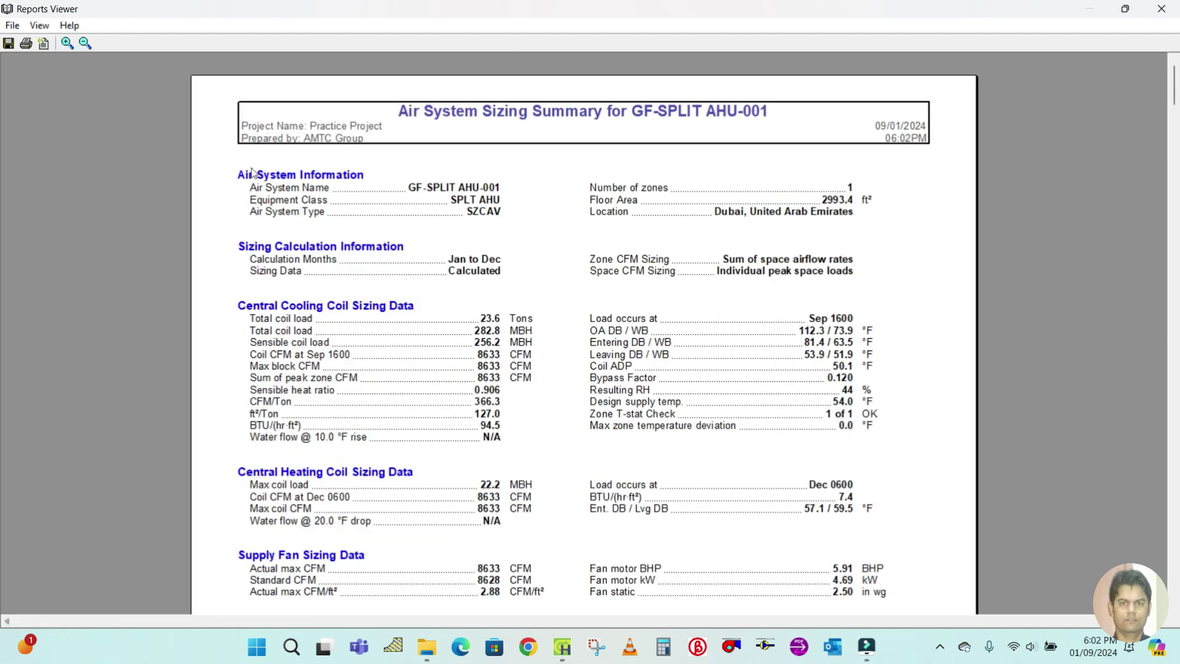
scroll(420, 265, down, 2)
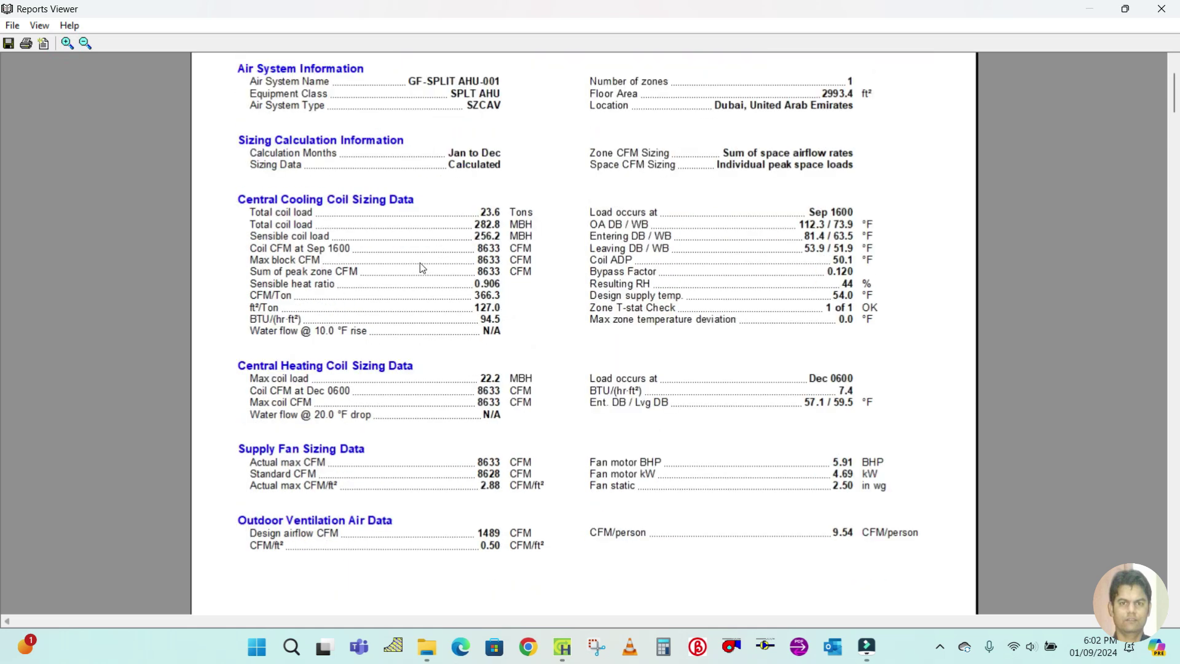
scroll(419, 263, up, 1)
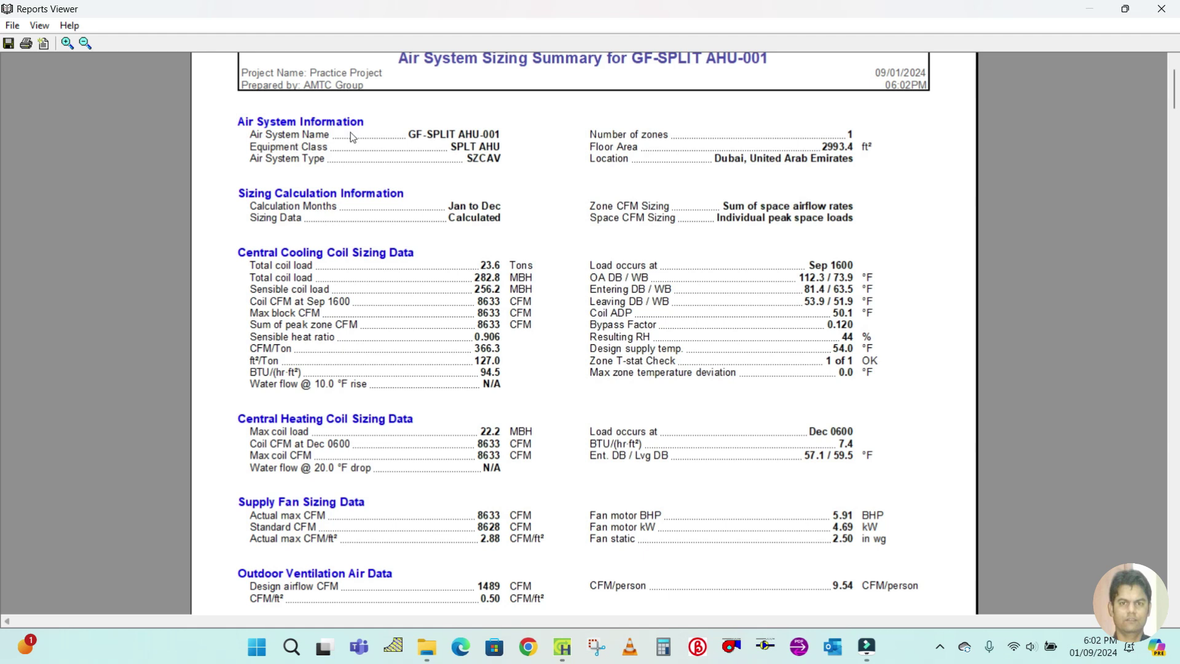
scroll(462, 139, down, 1)
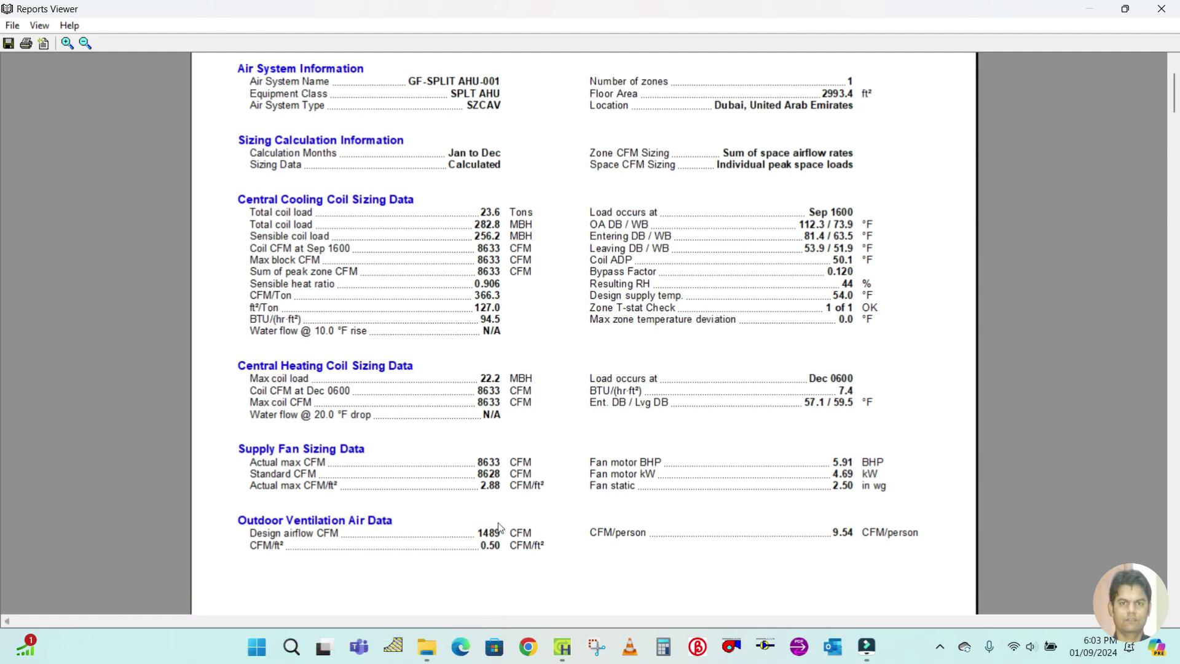
scroll(692, 372, up, 3)
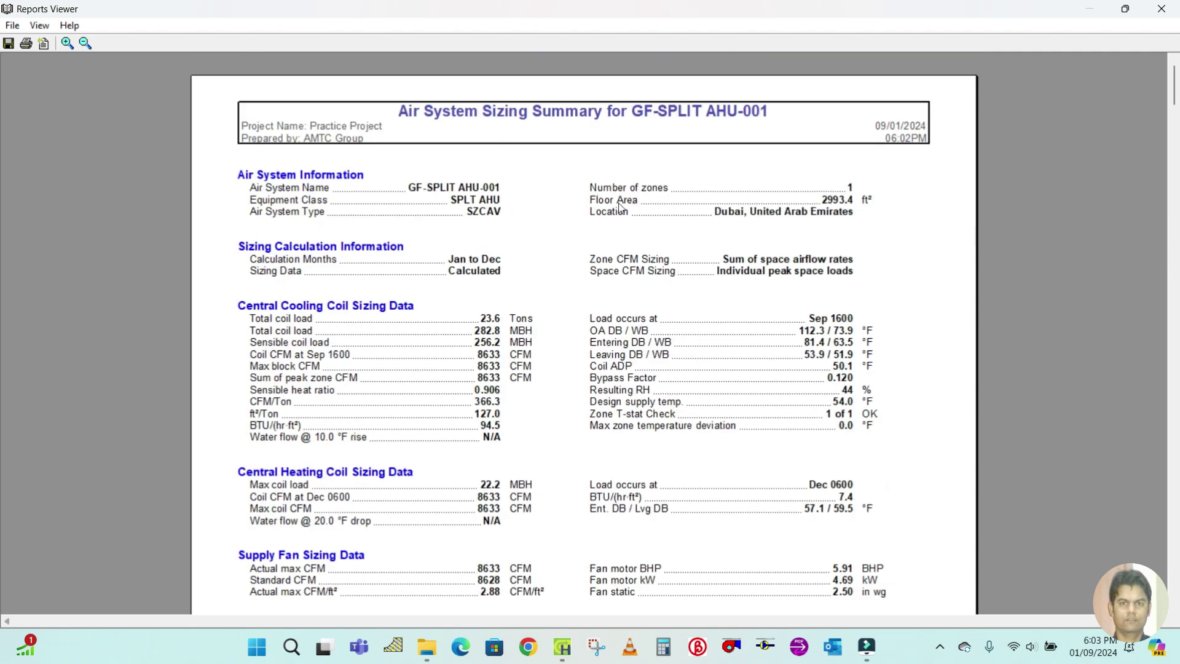
Check the peak load time, the outdoor, entering and leaving air temperatures, and the fan motor data in the sizing summary.
scroll(618, 250, down, 3)
mouse_move(589, 158)
mouse_down()
mouse_move(885, 157)
mouse_move(583, 164)
mouse_move(613, 163)
mouse_move(595, 161)
mouse_up()
click(881, 158)
click(900, 144)
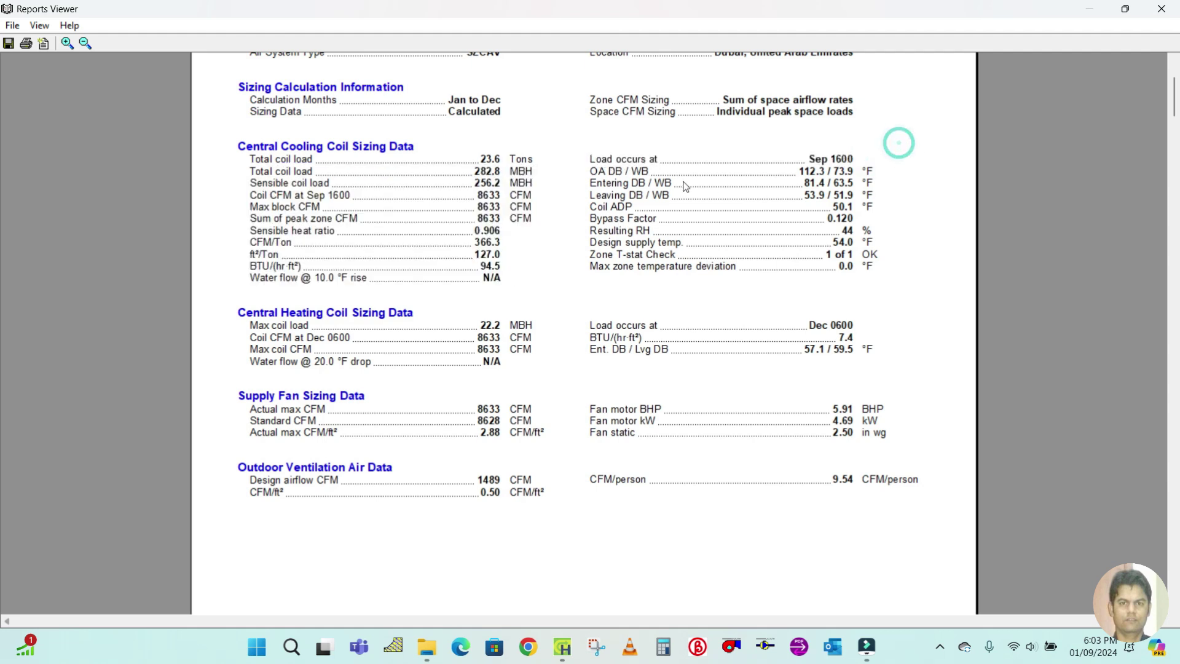
drag(592, 171, 873, 175)
click(902, 215)
drag(591, 189, 748, 188)
click(909, 209)
scroll(671, 321, down, 3)
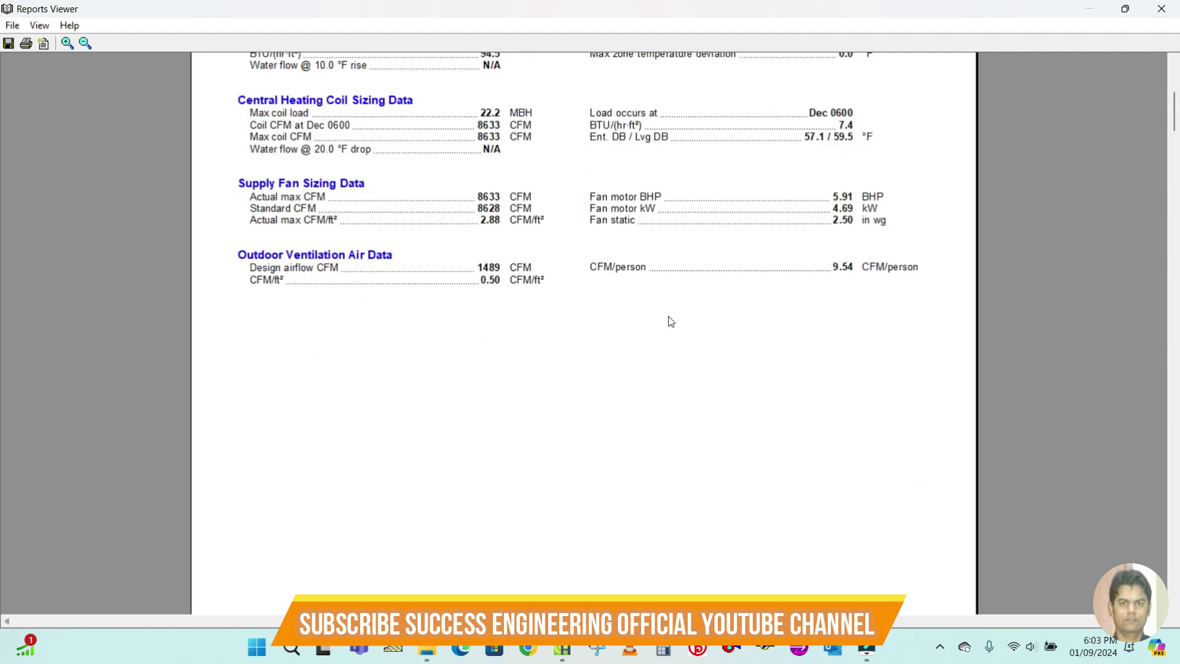
scroll(668, 311, up, 1)
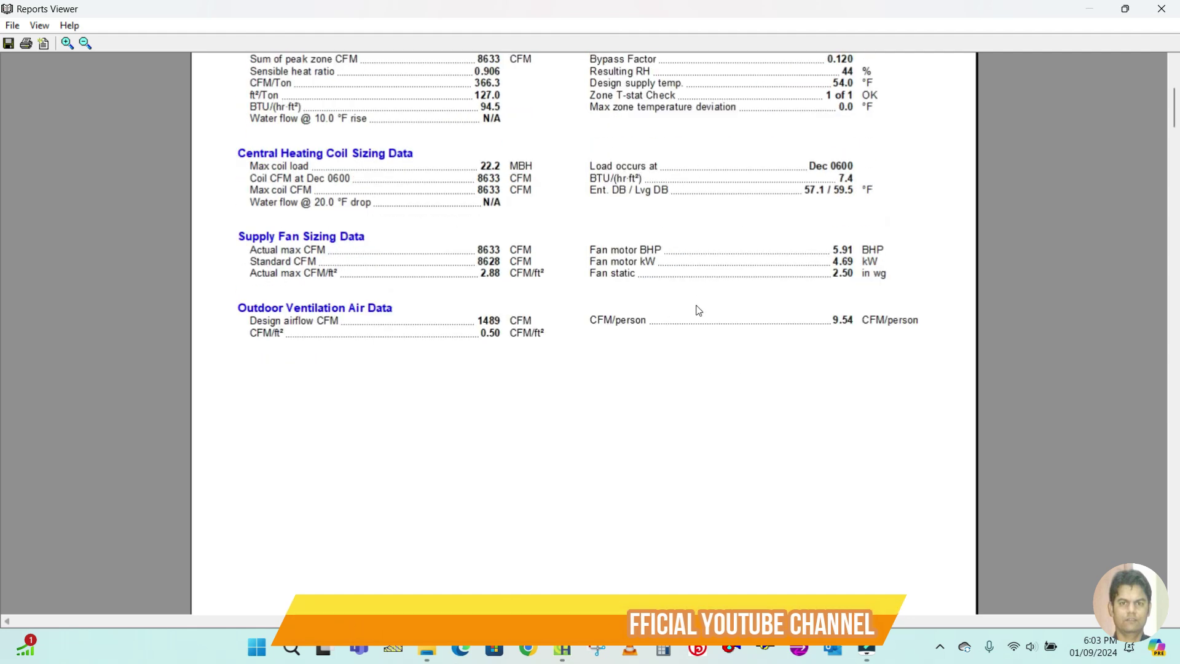
Examine the Zone Sizing Summary for the terminal sizing, zone peak sensible loads, and space loads and airflows of Zone 1.
scroll(698, 316, down, 4)
scroll(699, 319, down, 8)
scroll(699, 319, up, 10)
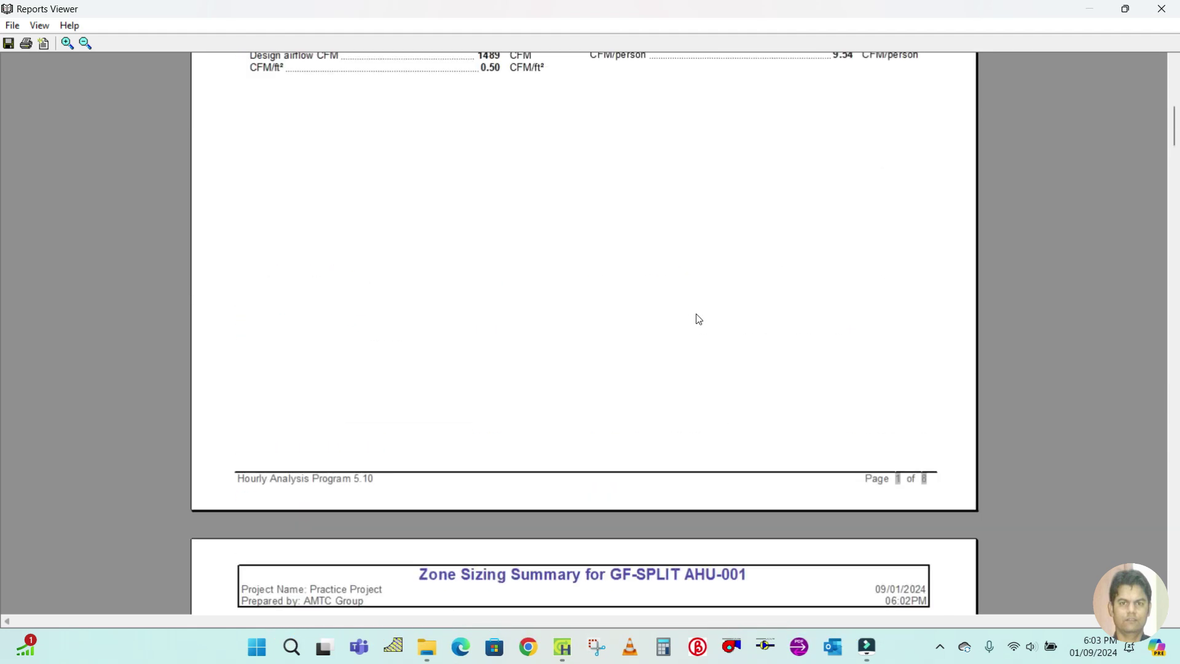
scroll(699, 319, down, 7)
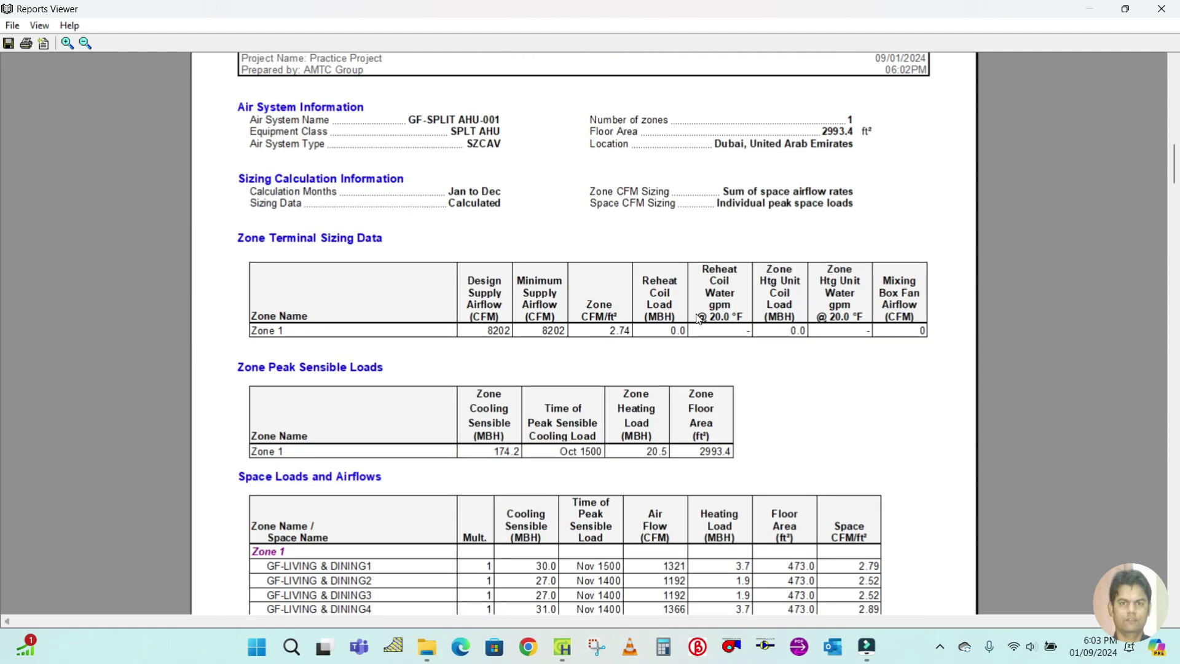
scroll(699, 318, up, 1)
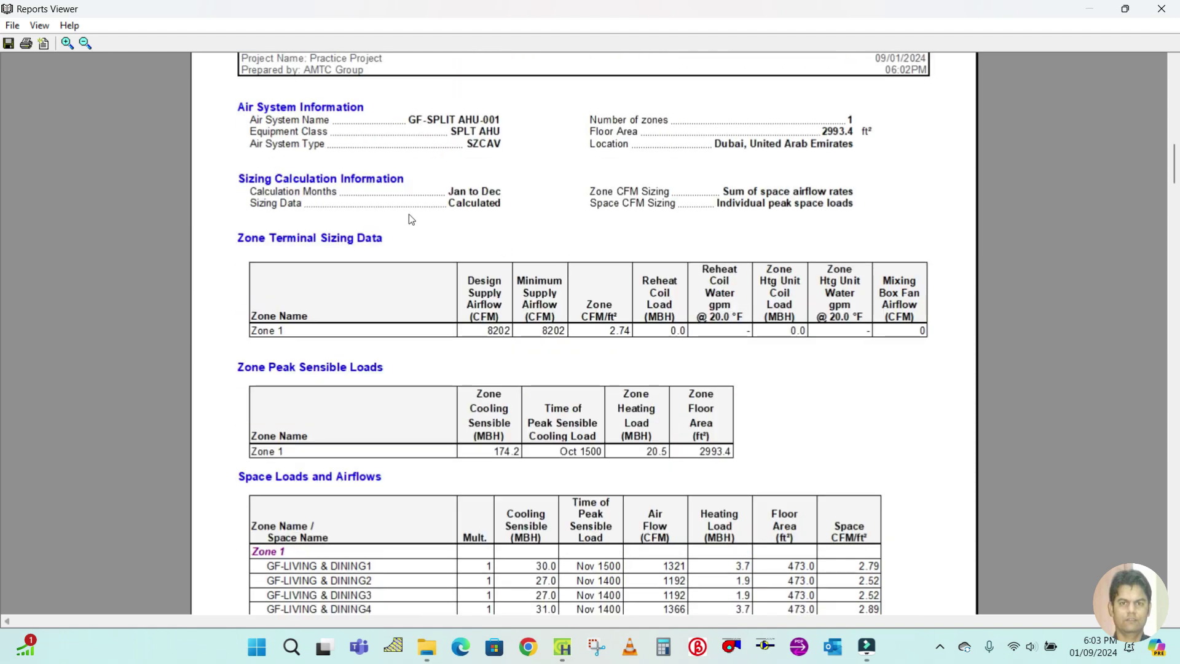
scroll(412, 219, up, 3)
scroll(565, 217, down, 6)
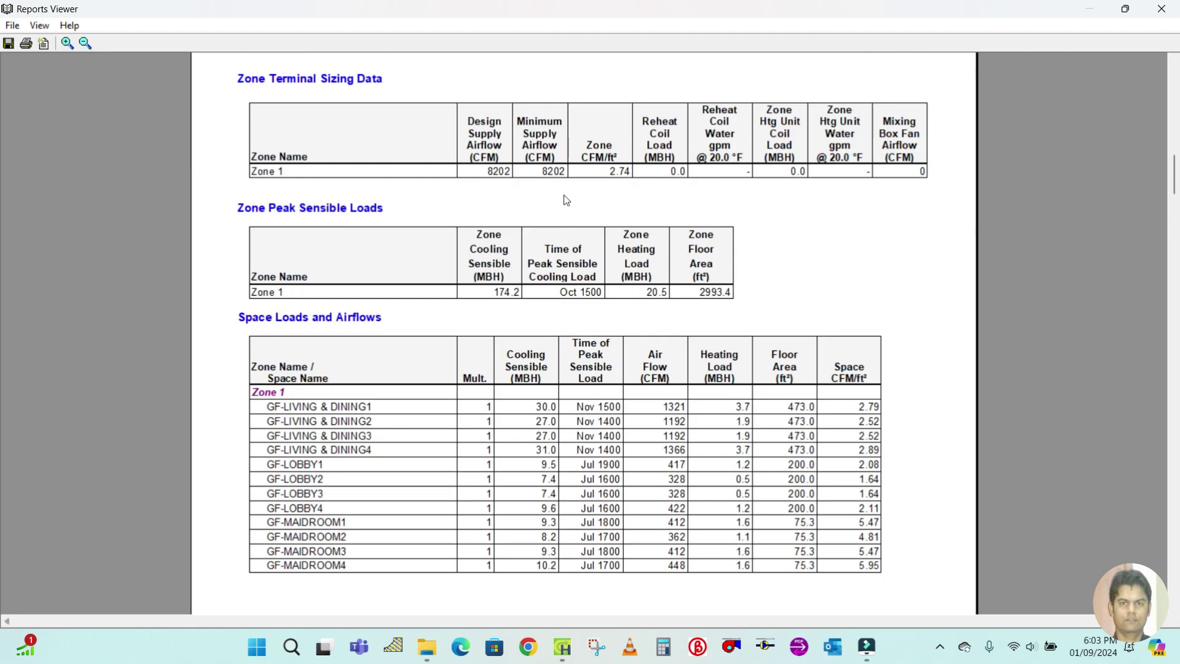
scroll(266, 369, down, 1)
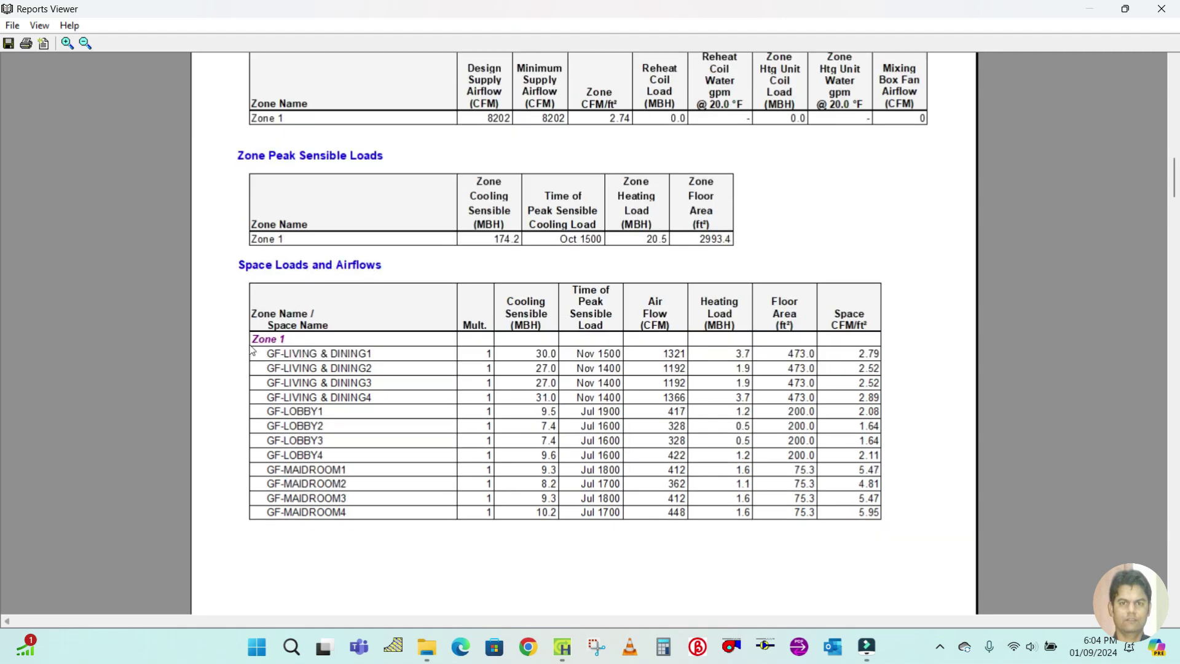
scroll(292, 350, down, 1)
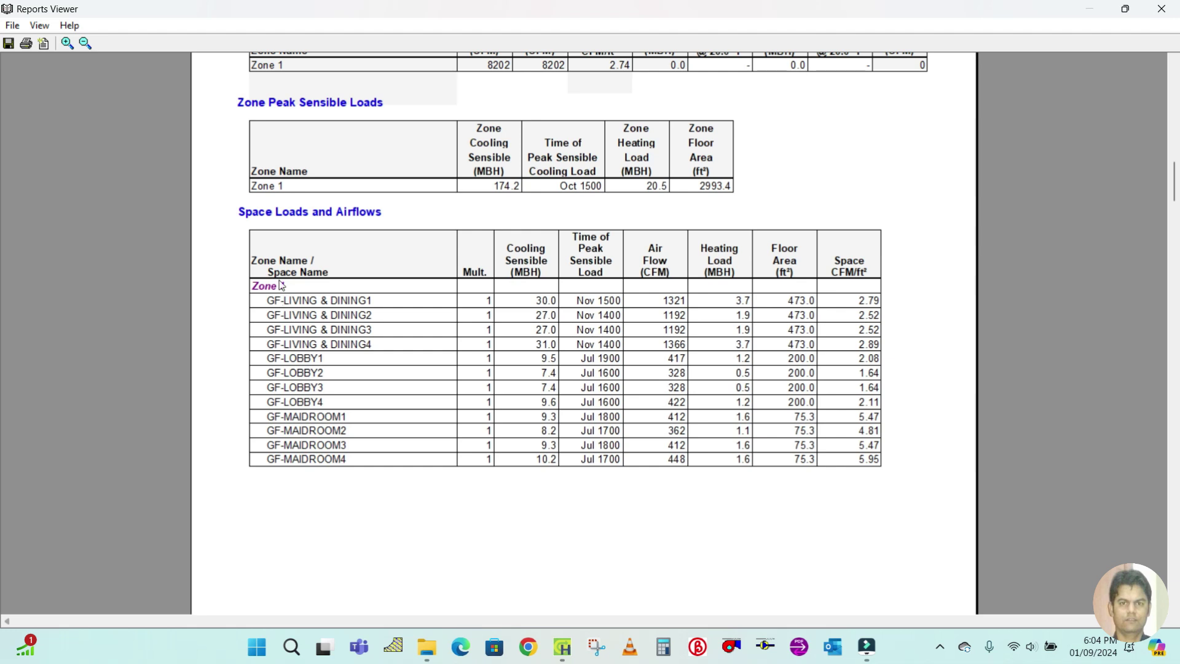
scroll(390, 461, down, 6)
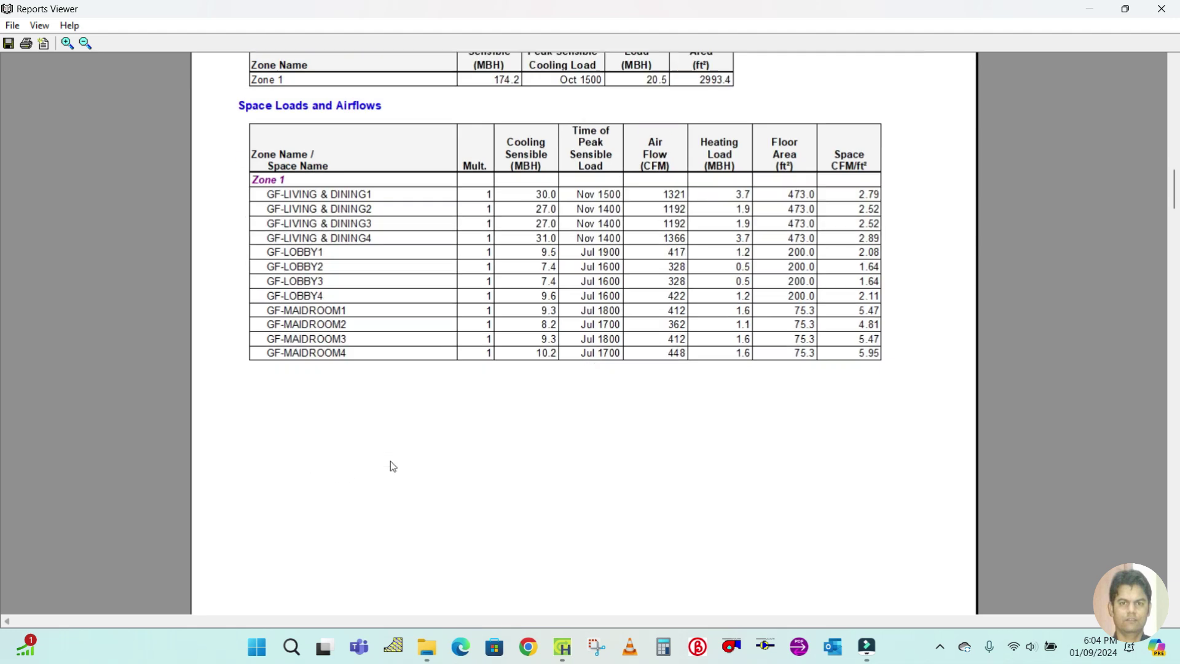
scroll(412, 456, up, 4)
Examine the Ventilation Sizing Summary for the design ventilation airflow and the outdoor air of each space.
scroll(741, 294, down, 10)
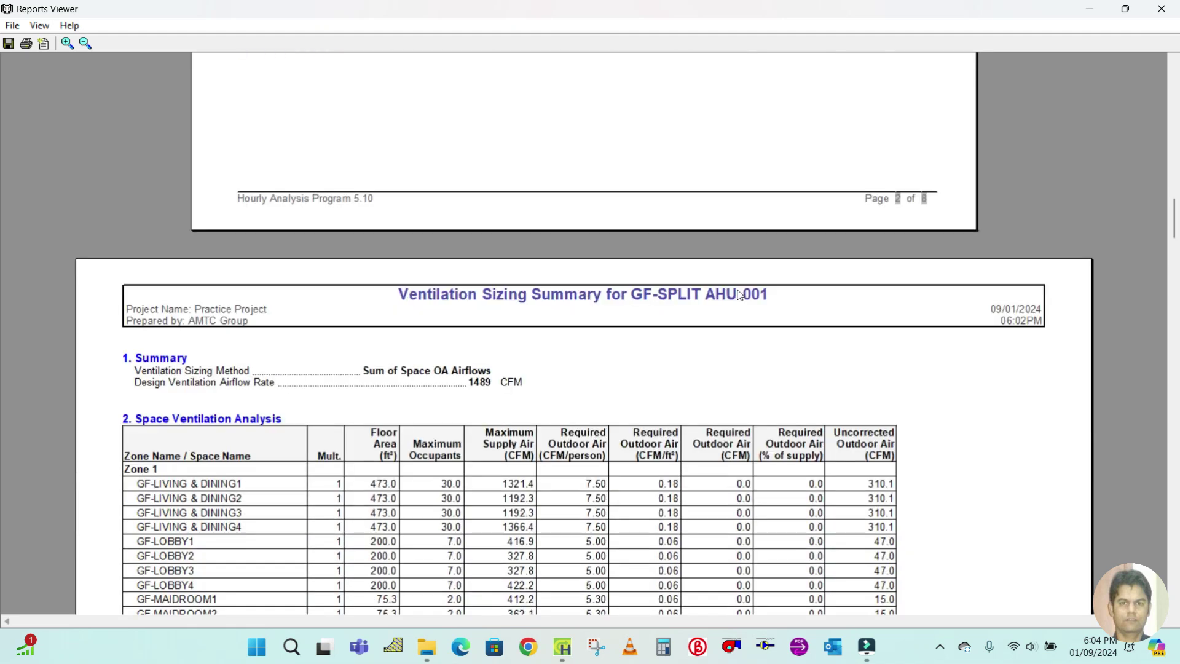
scroll(280, 198, up, 3)
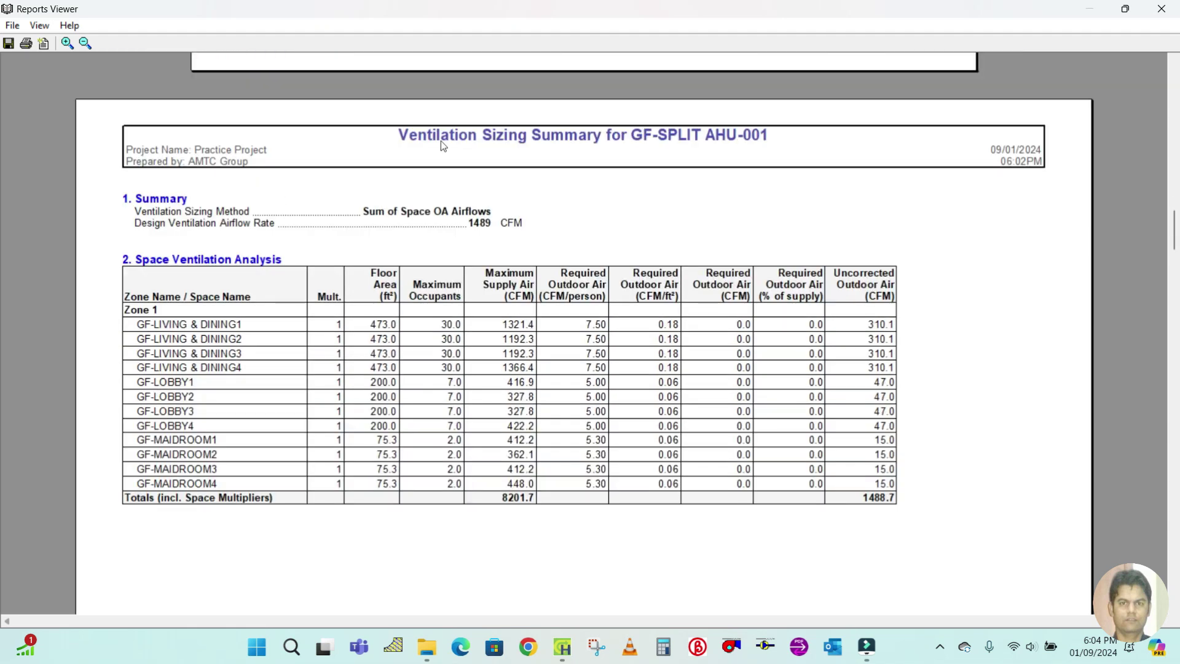
scroll(511, 259, down, 1)
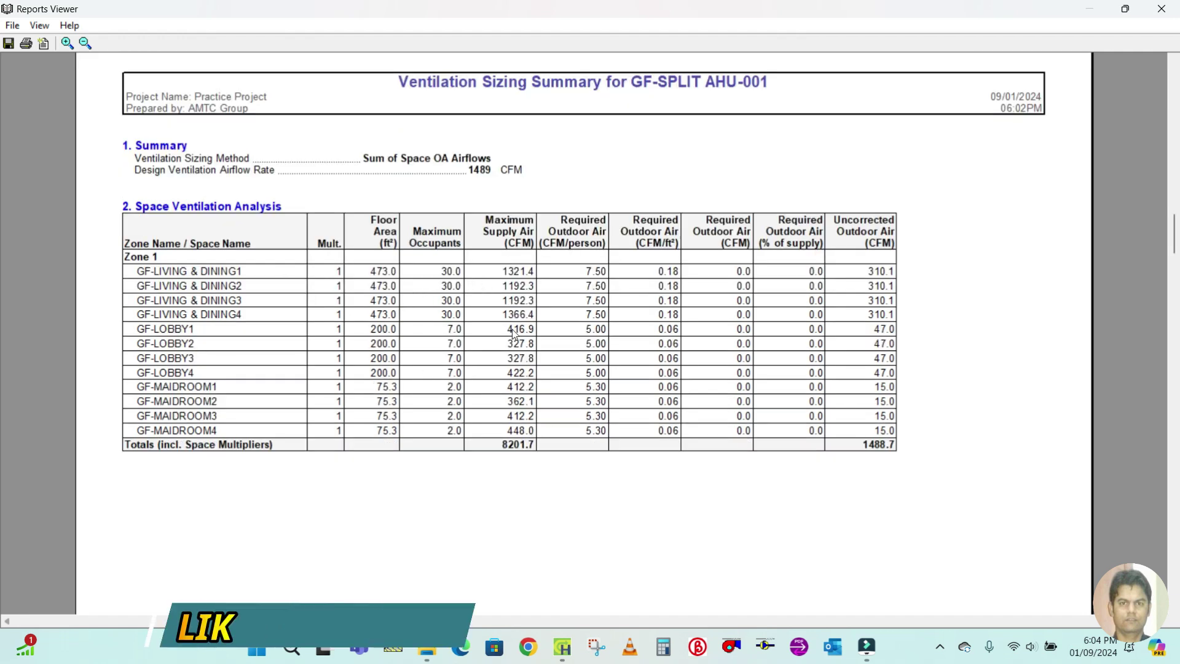
Look through the Air System Design Load Summary and the System Psychrometrics report.
scroll(464, 453, down, 15)
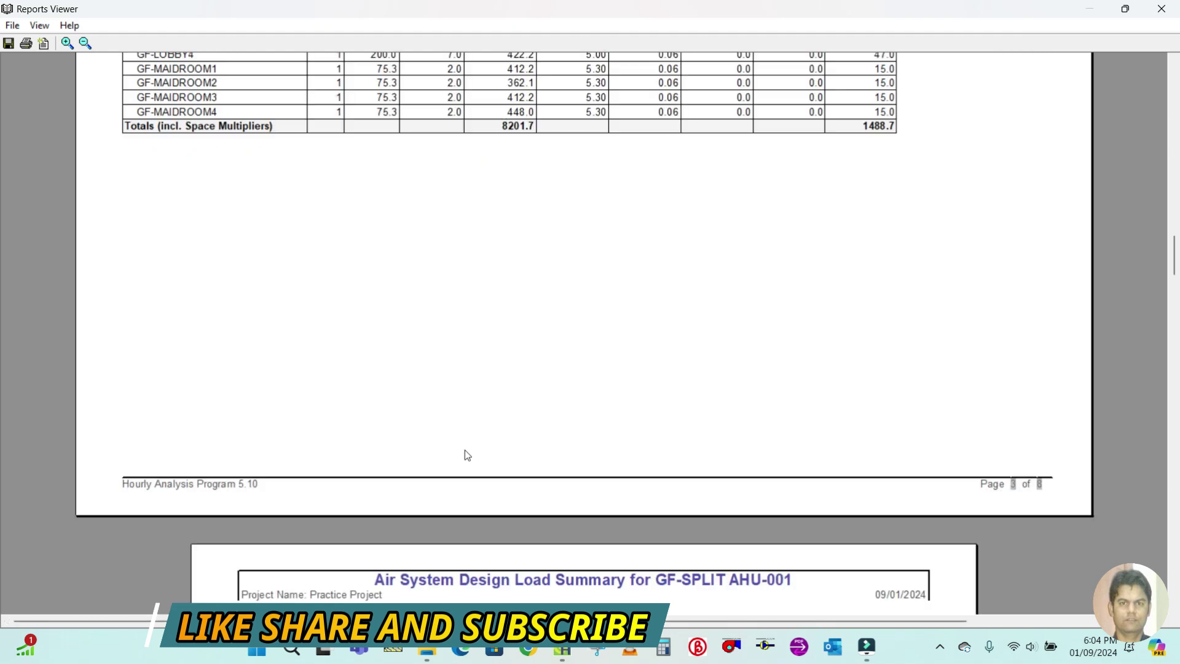
scroll(466, 455, down, 20)
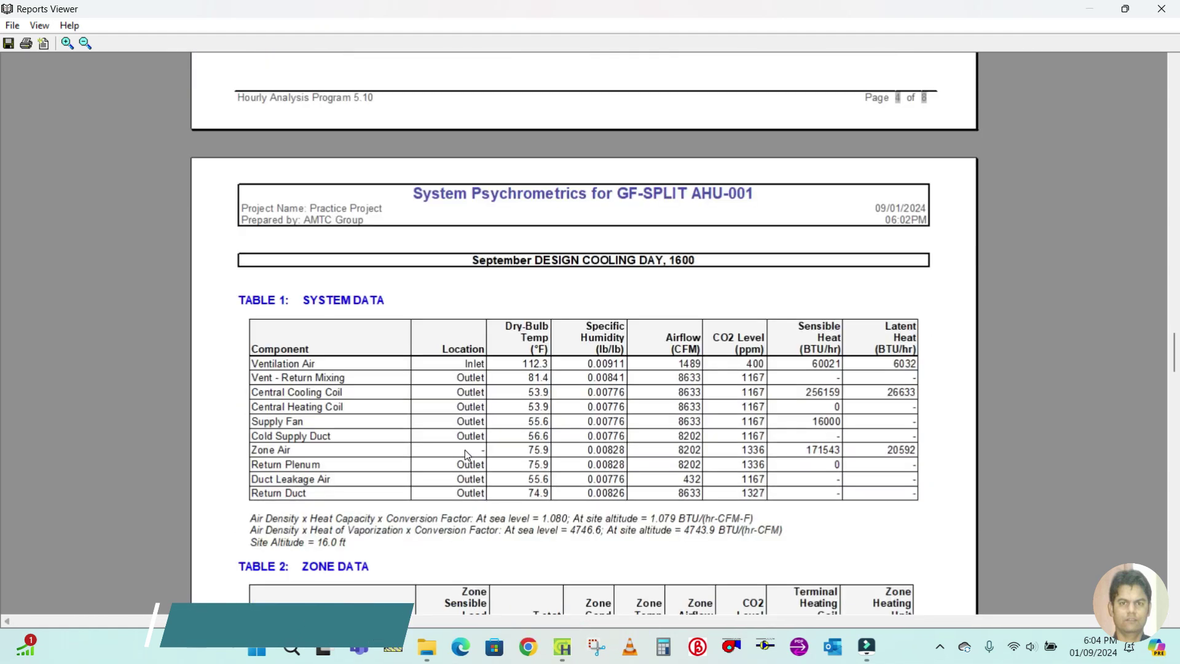
scroll(619, 369, up, 20)
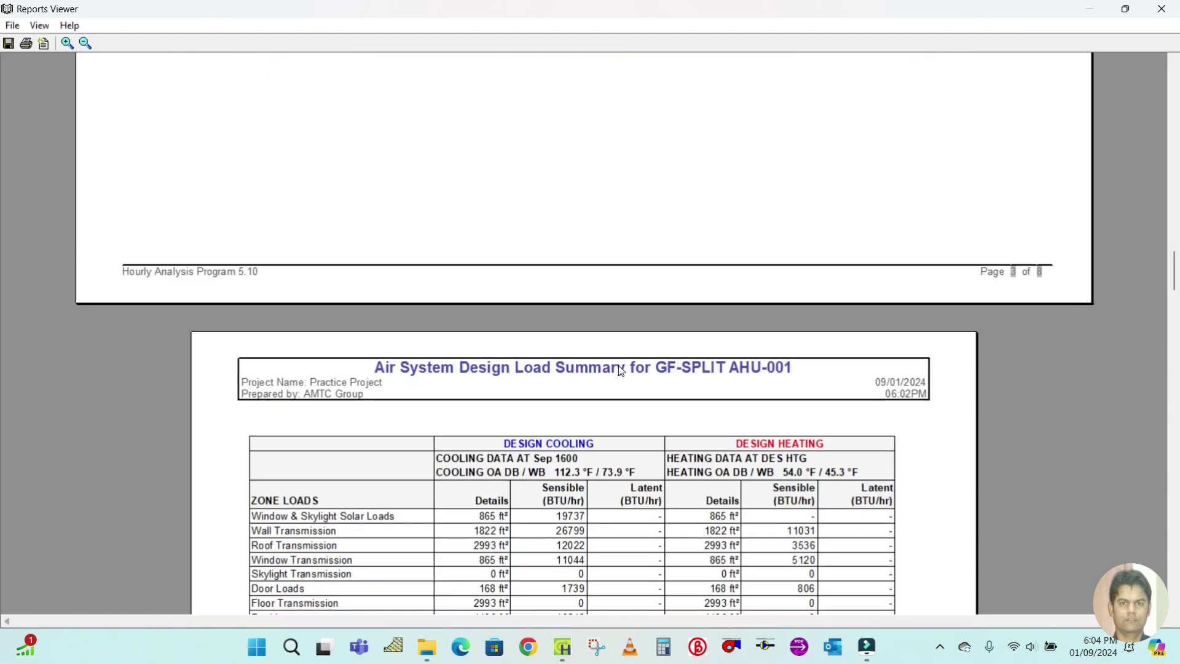
Return to the Air System Sizing Summary and recheck the air system information and central cooling coil sizing data.
scroll(620, 370, up, 20)
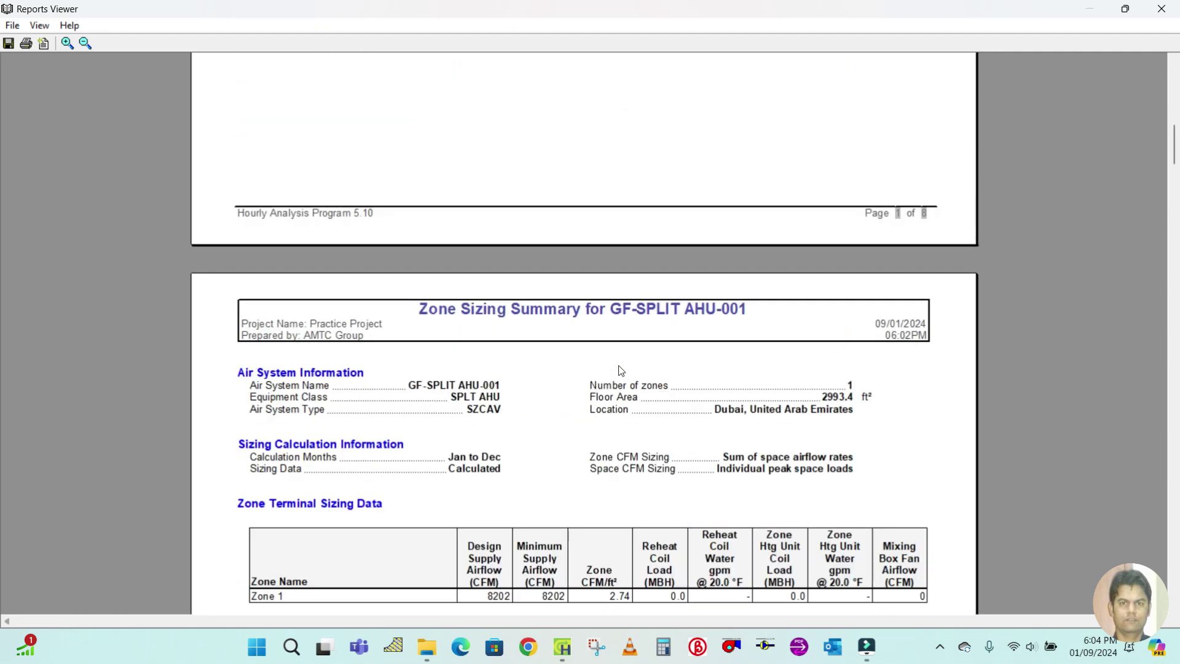
scroll(620, 370, up, 12)
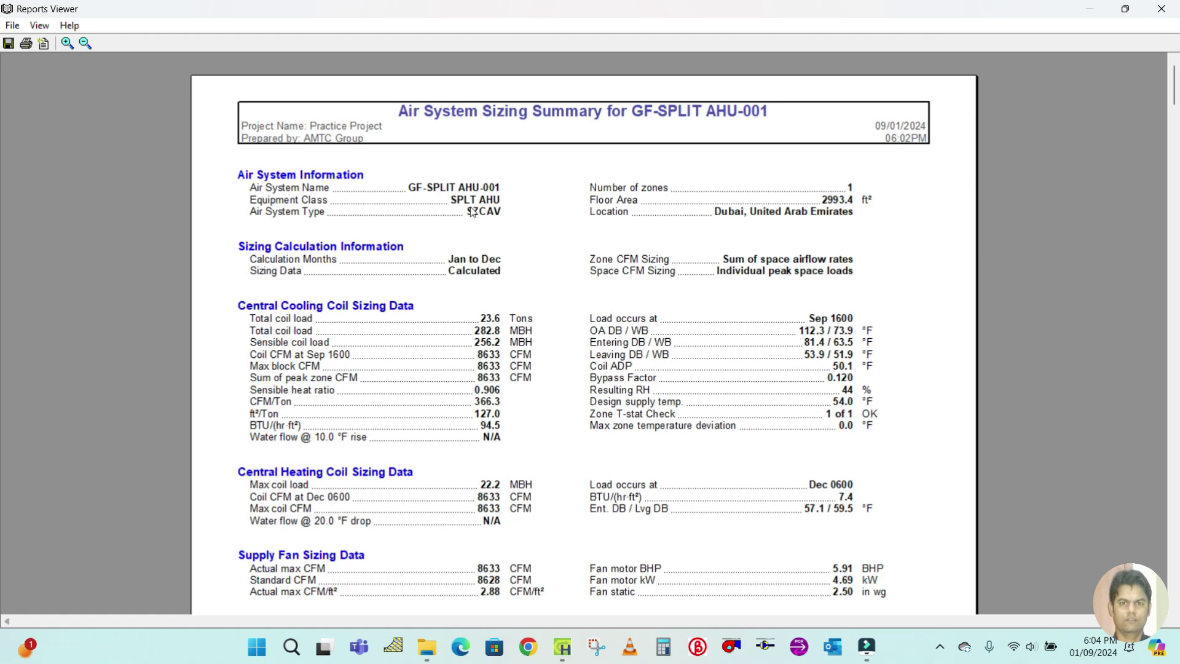
scroll(488, 252, down, 2)
scroll(486, 255, down, 6)
scroll(484, 255, up, 6)
scroll(476, 264, up, 2)
scroll(479, 297, down, 1)
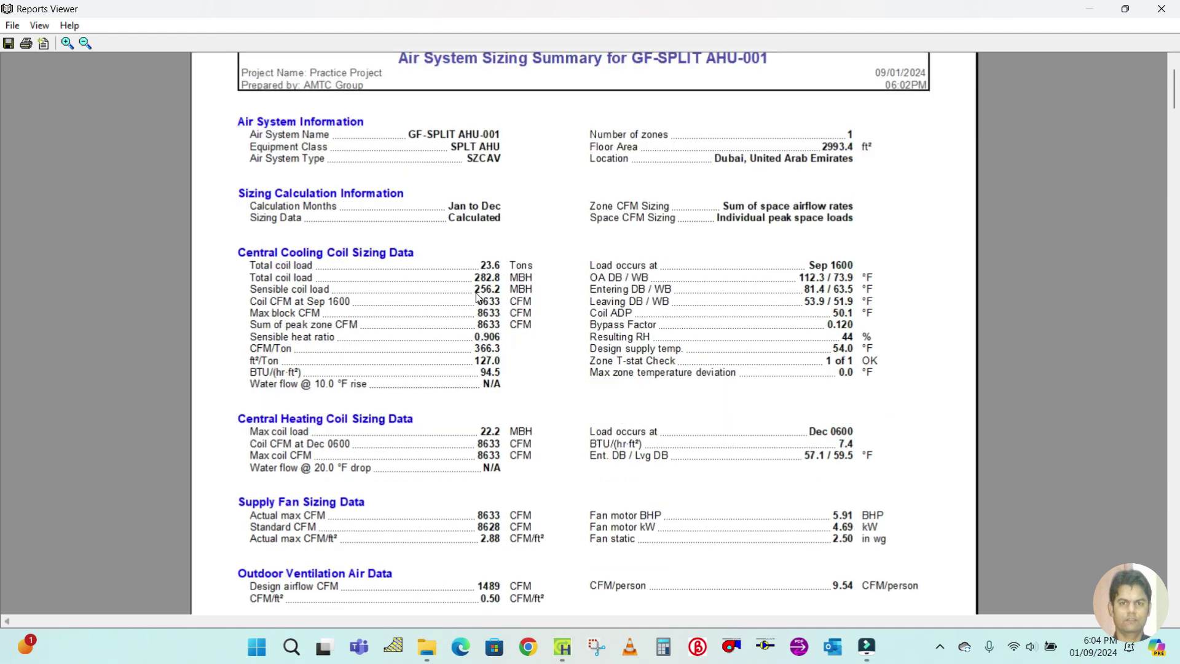